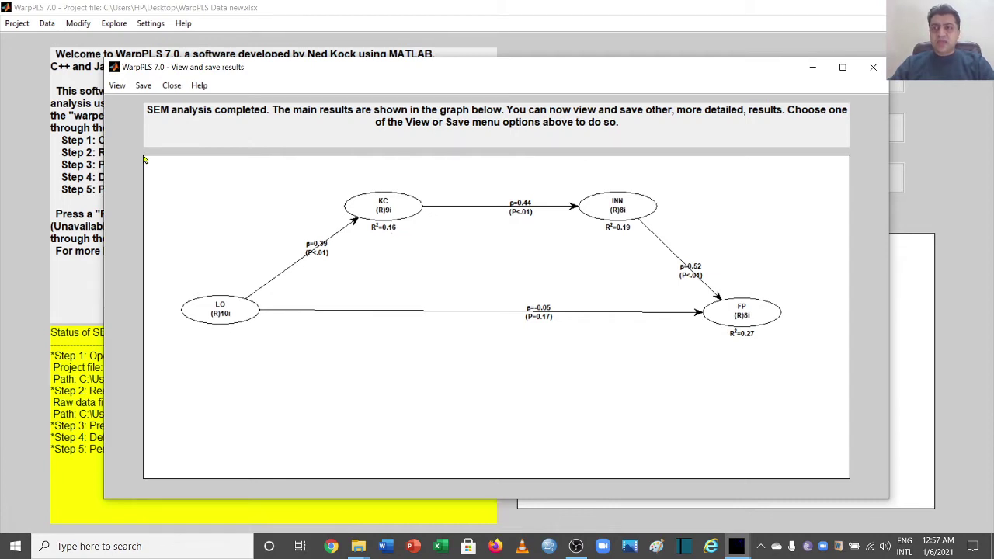
left_click(116, 85)
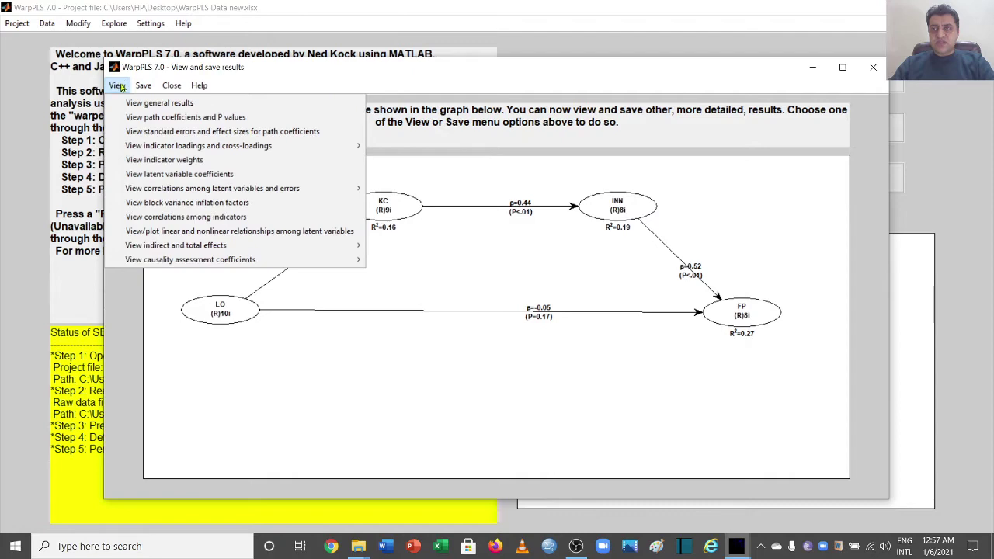
mouse_move(141, 87)
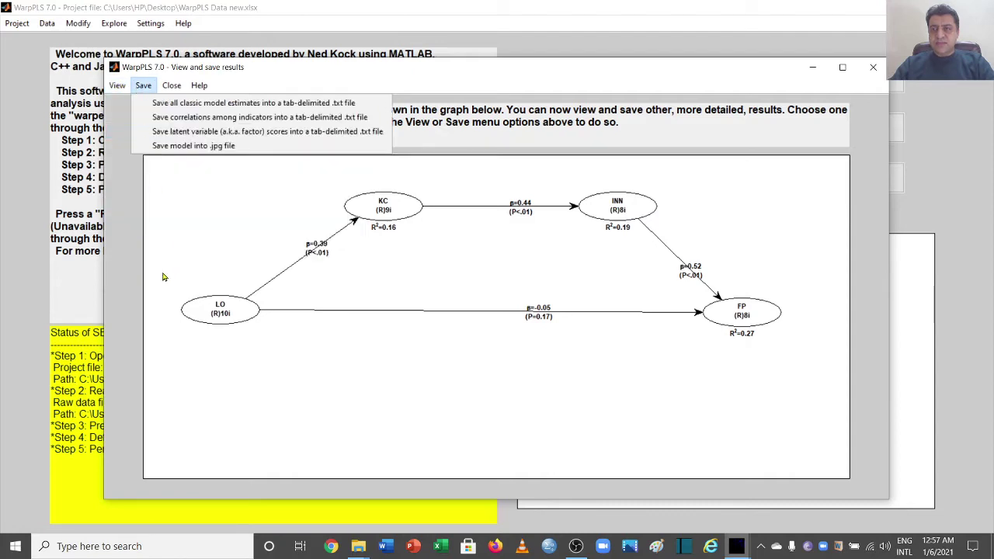
left_click(4, 188)
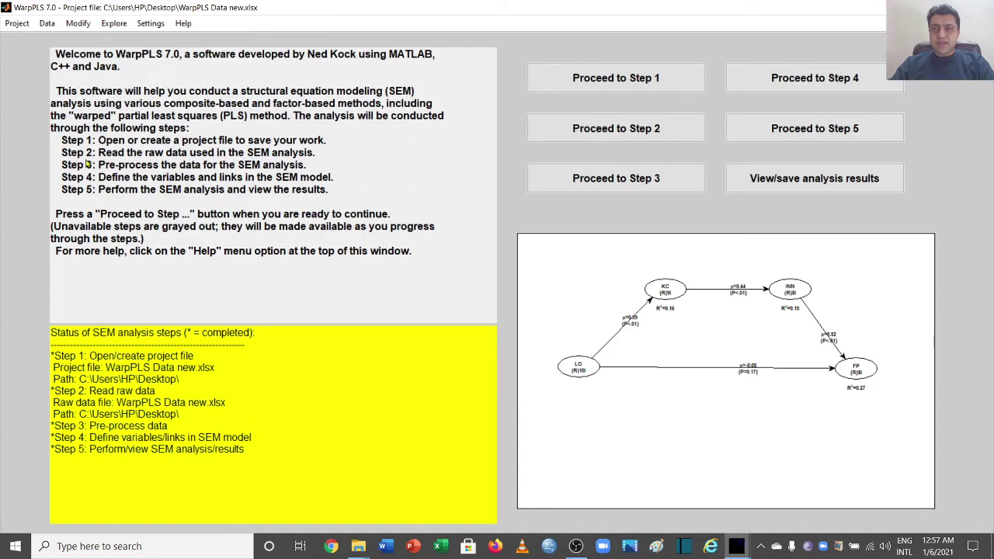
left_click(118, 28)
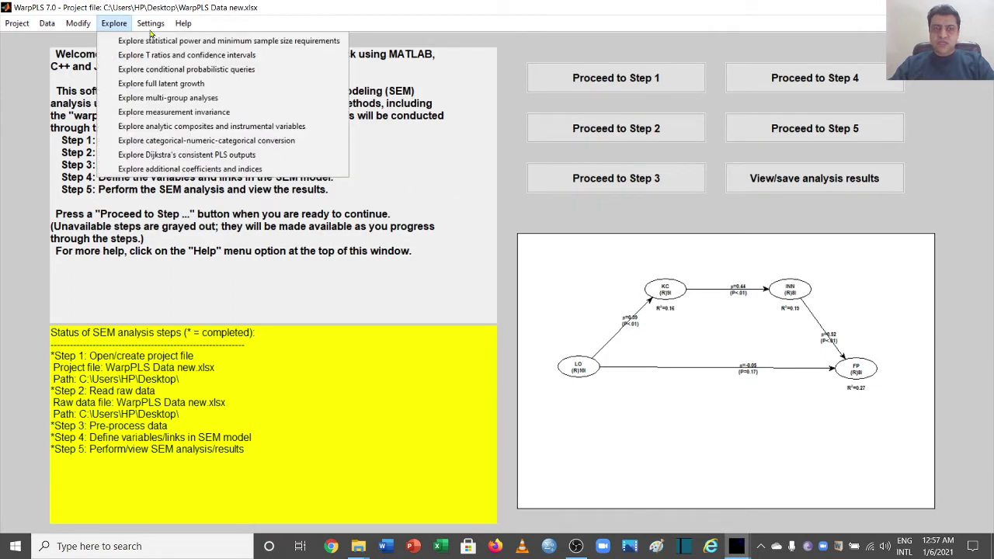
Open the general results of the SEM analysis from the view and save results window and maximize the report.
left_click(784, 180)
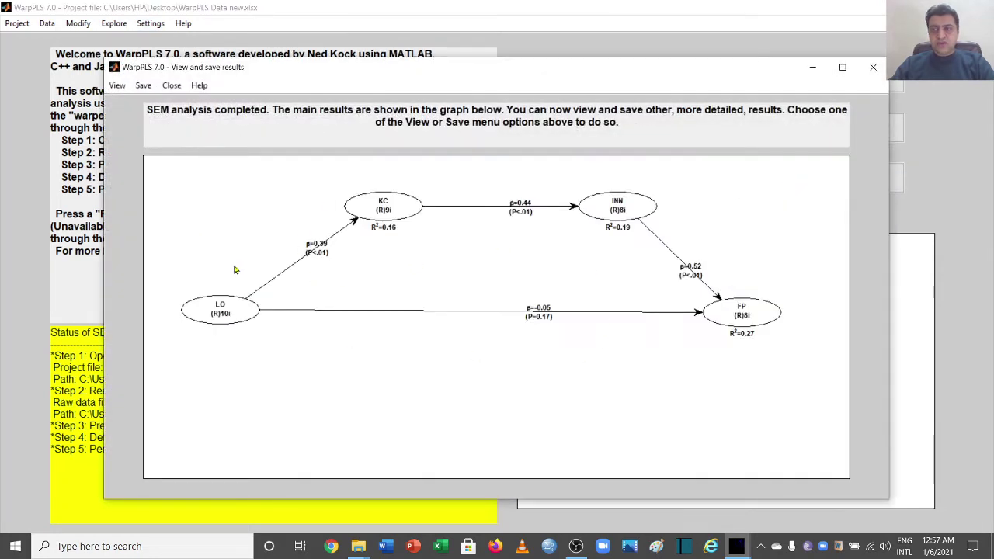
left_click(119, 86)
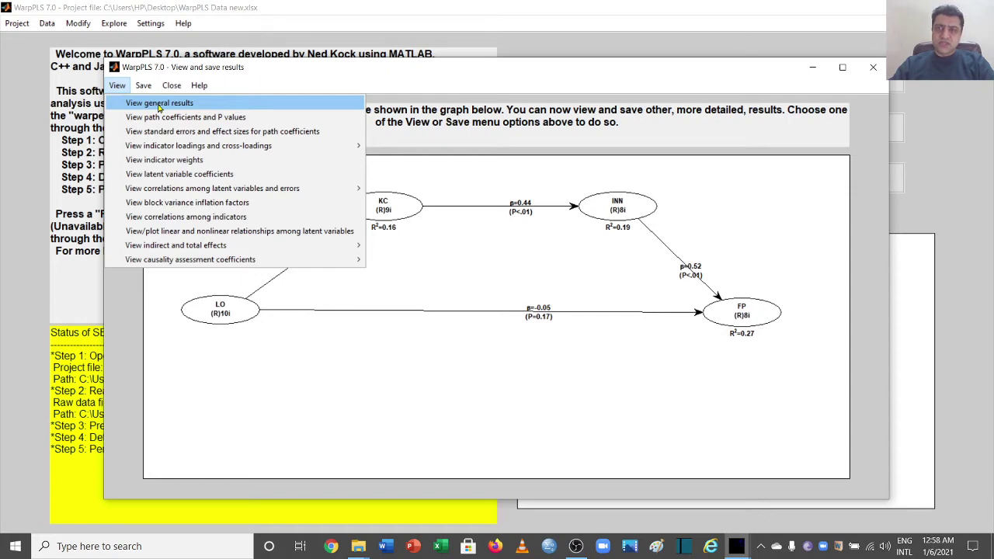
left_click(159, 103)
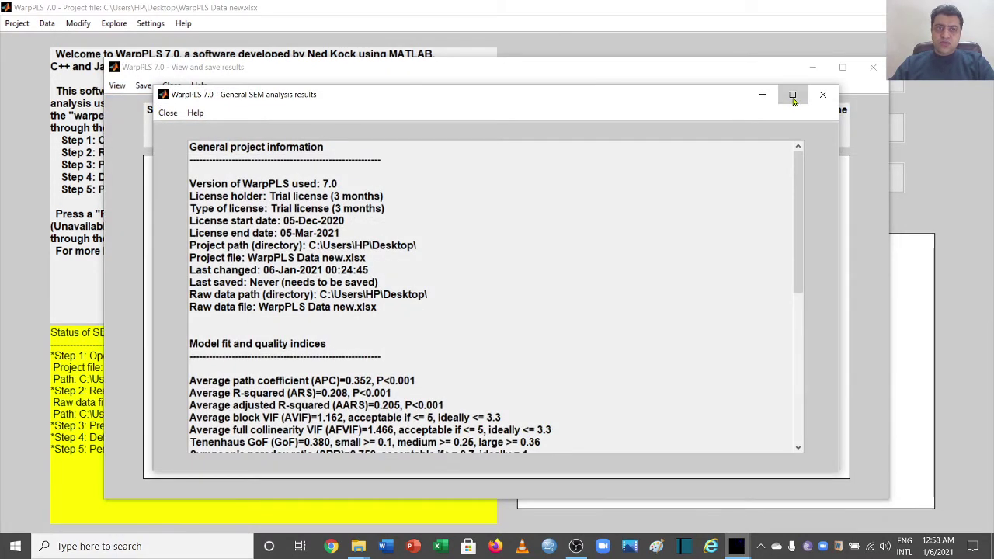
left_click(792, 96)
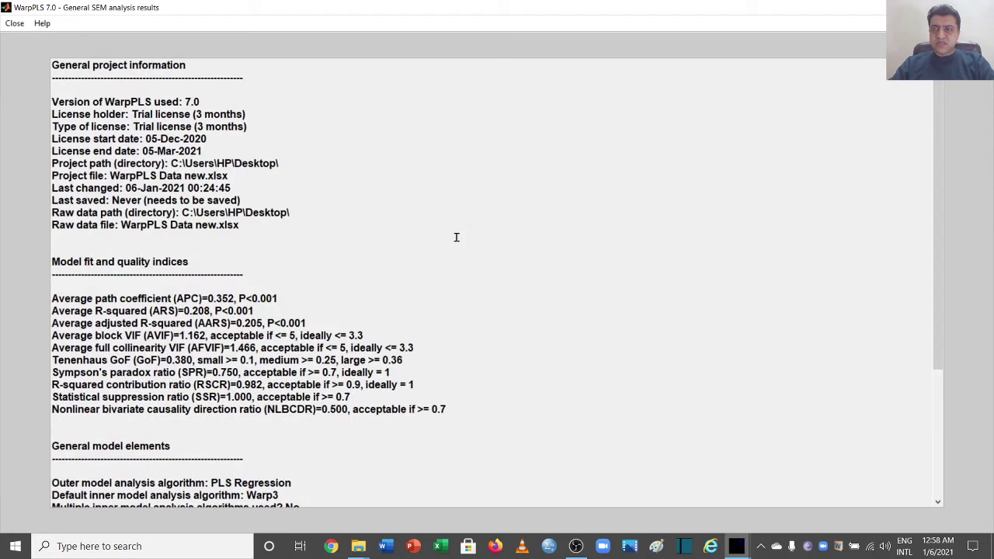
Examine the general project information, then highlight the full list of model fit and quality indices.
left_click_drag(52, 101, 276, 238)
scroll(276, 238, "down", 5)
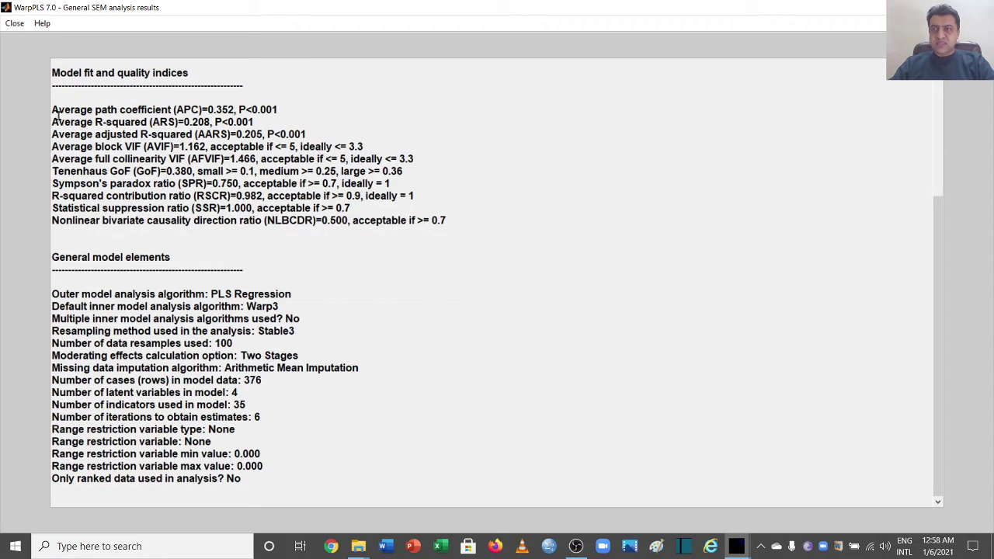
left_click_drag(52, 110, 475, 226)
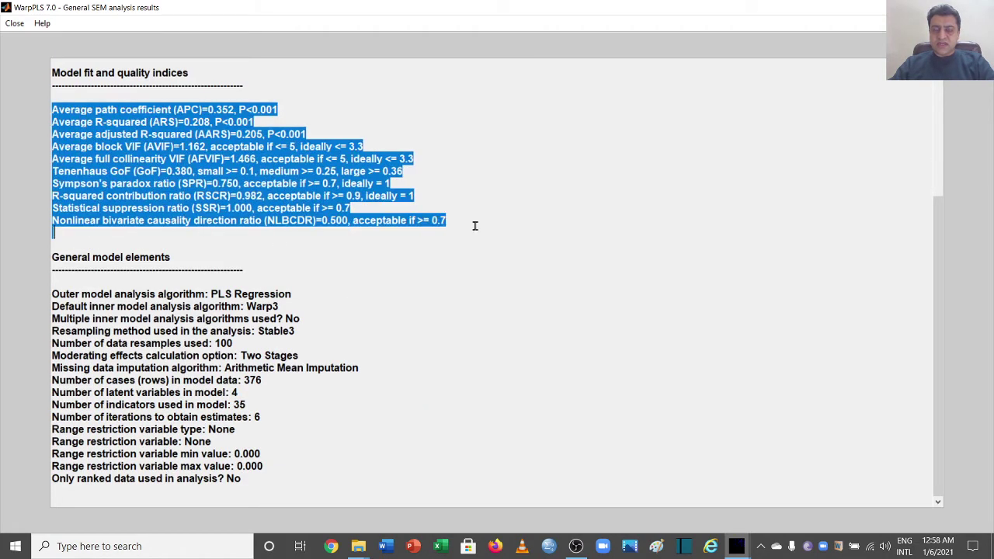
left_click(350, 269)
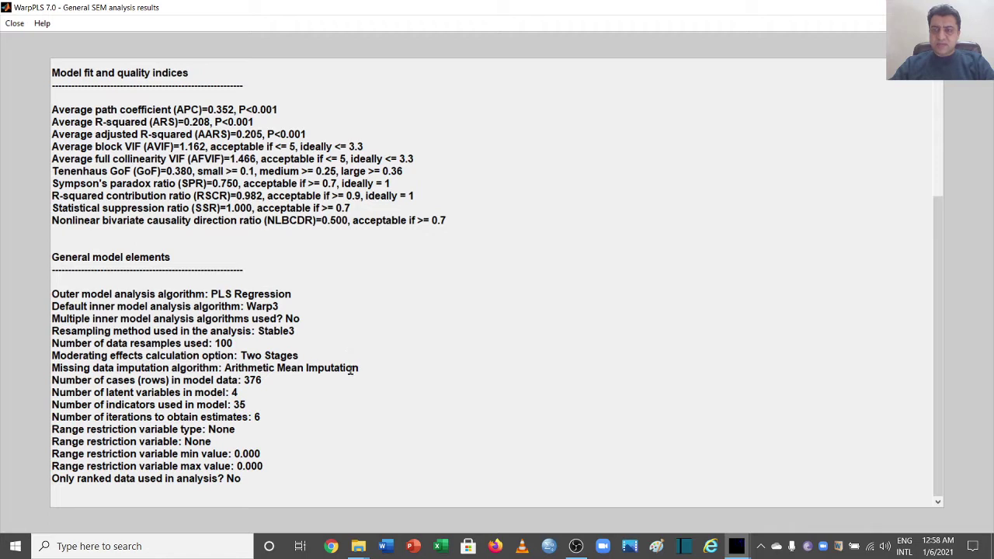
Examine the general model elements, highlighting the latent variable, indicator and iteration entries, and close the general results report.
left_click_drag(52, 293, 271, 481)
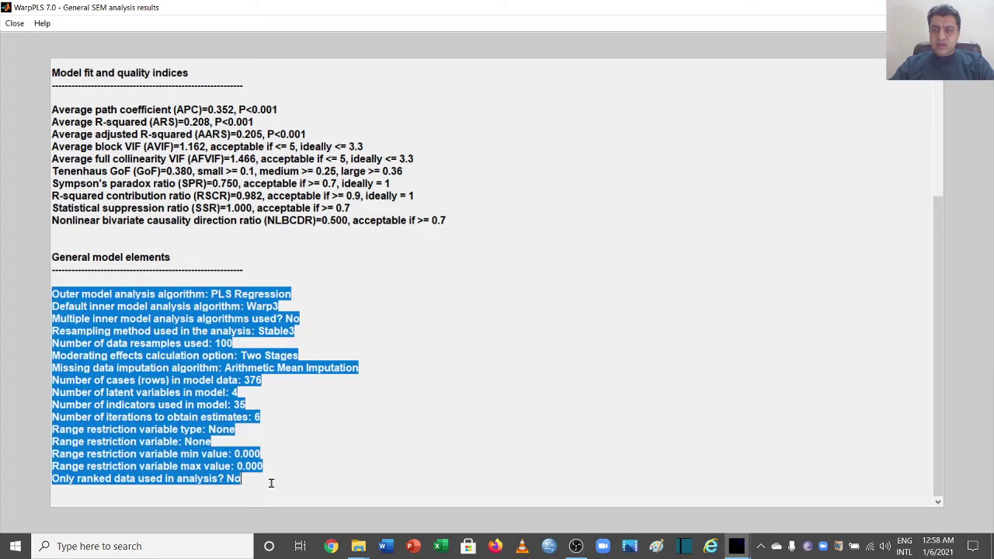
left_click(314, 420)
left_click_drag(274, 378, 168, 393)
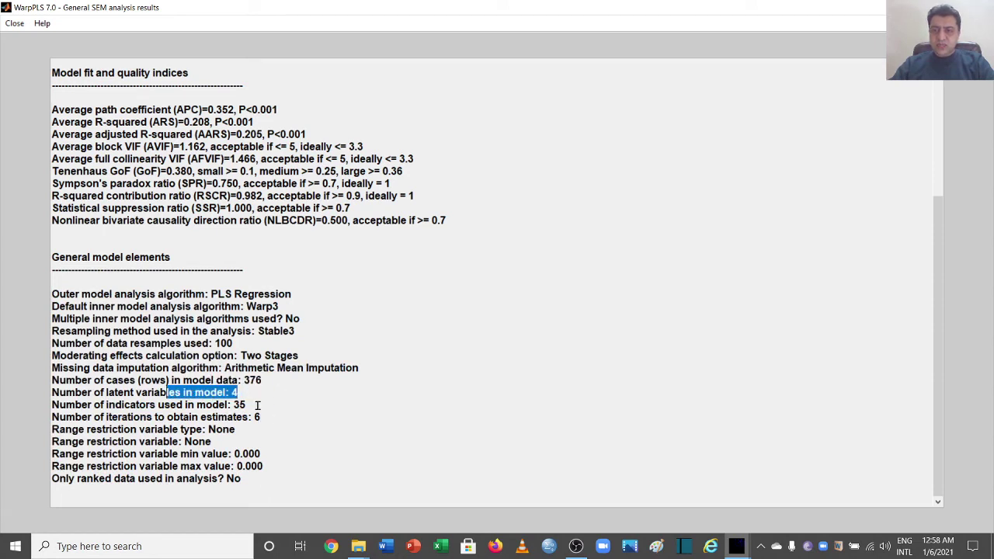
left_click_drag(245, 404, 53, 402)
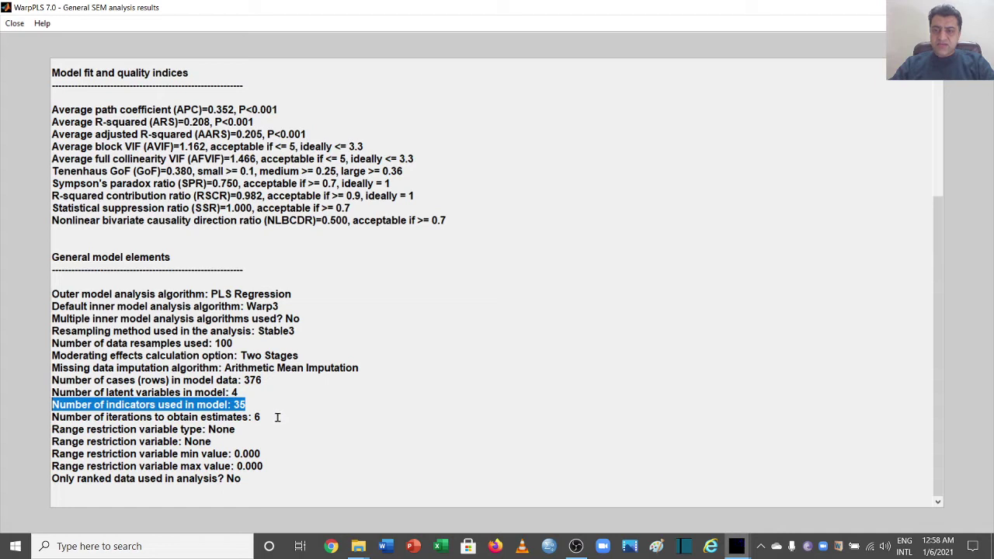
left_click_drag(271, 417, 127, 418)
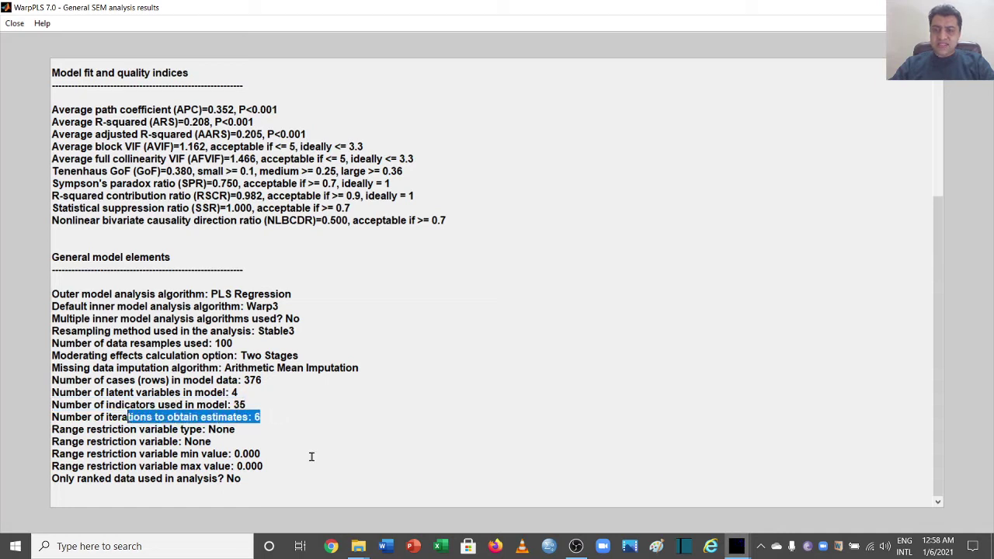
left_click(395, 372)
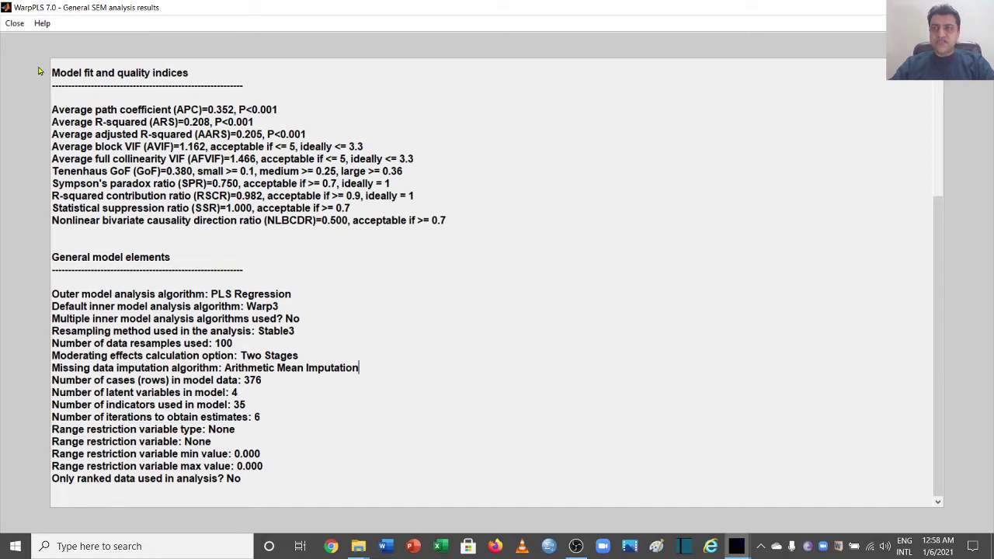
left_click(15, 25)
left_click(24, 41)
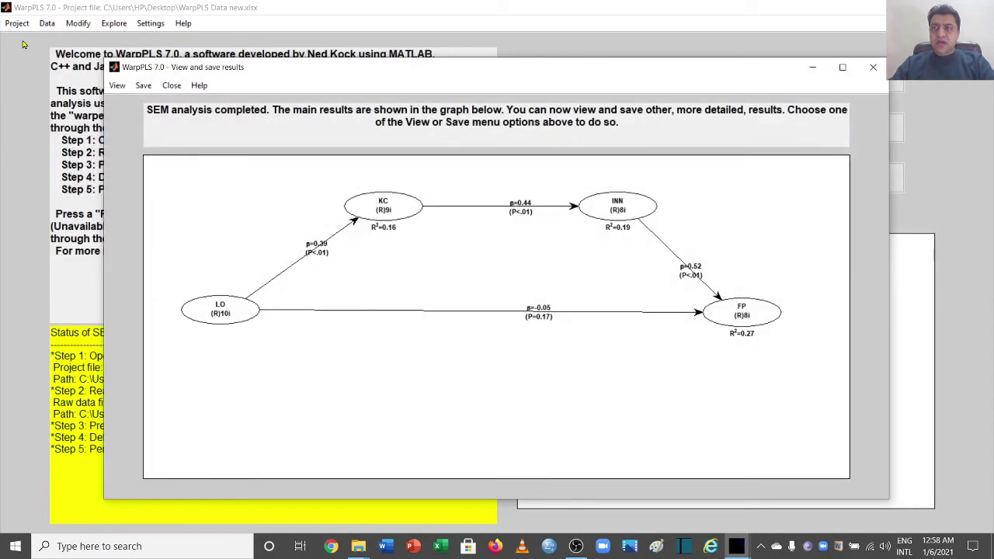
Open the path coefficients and P values, narrow their window to fit the tables and move it aside.
left_click(117, 86)
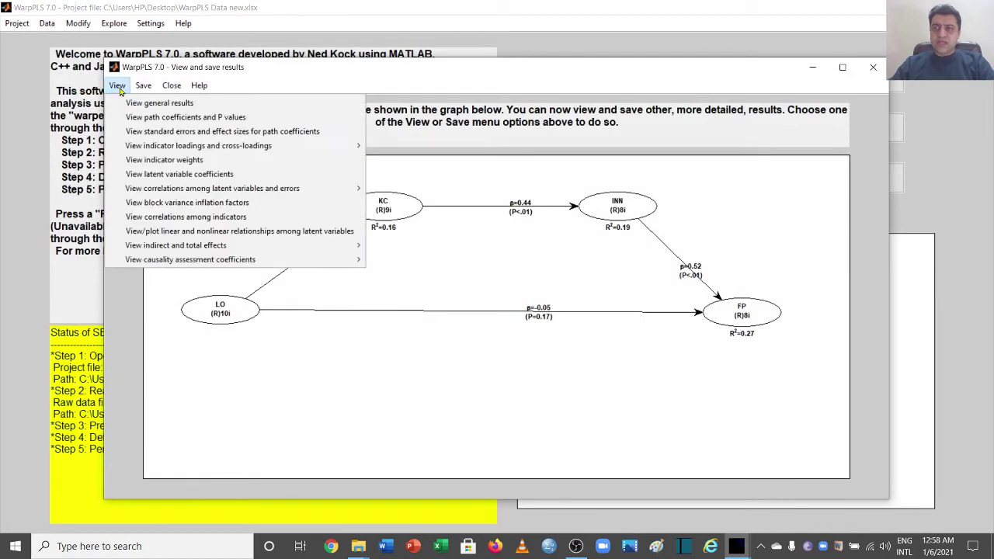
left_click(166, 118)
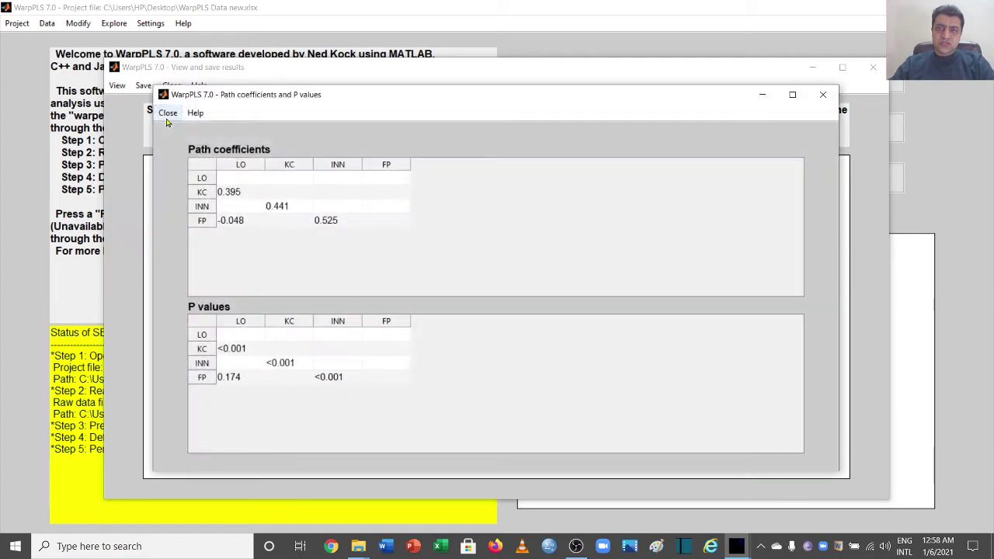
left_click_drag(842, 274, 439, 268)
left_click_drag(303, 94, 193, 70)
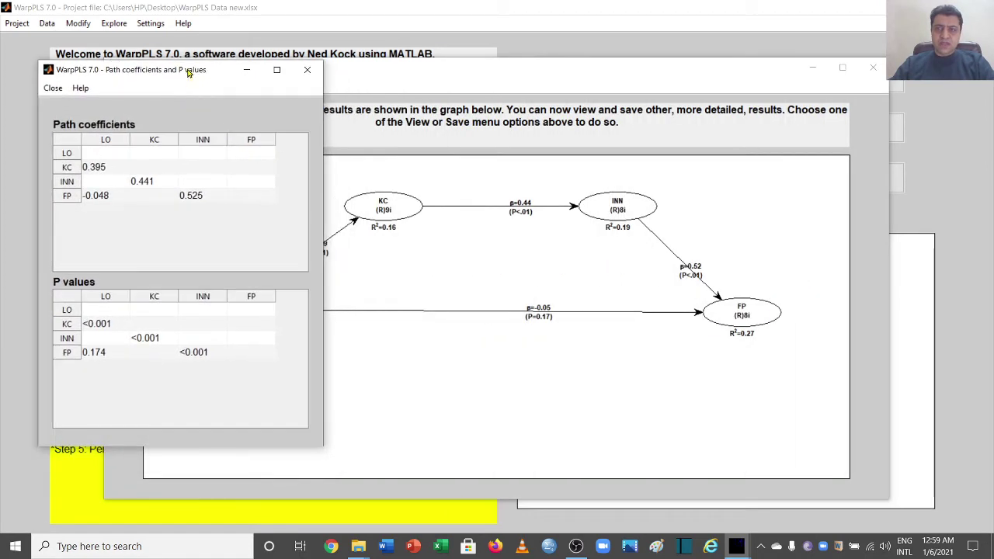
Narrow the model graph window to compare it side by side with the path coefficients, then close the coefficients window.
left_click(184, 185)
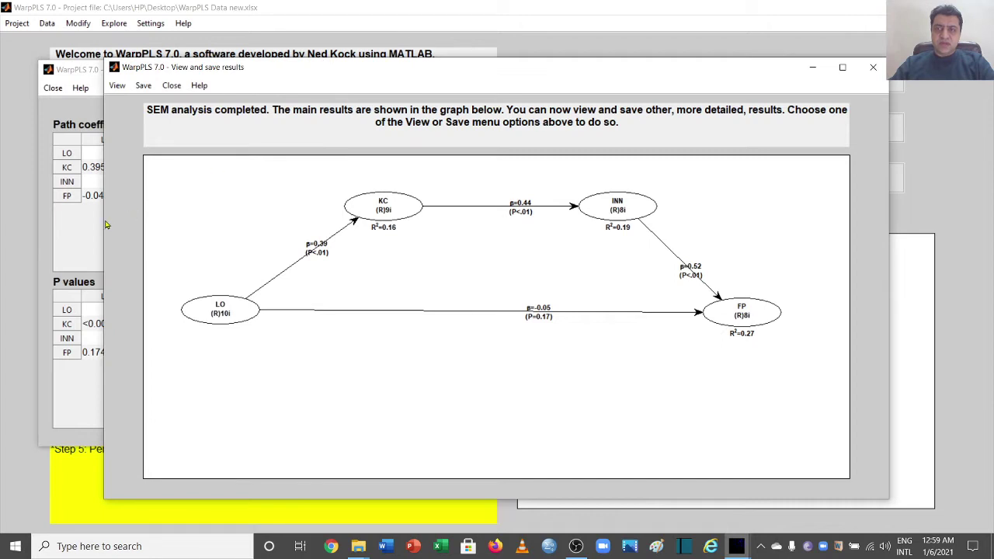
left_click_drag(103, 222, 390, 226)
left_click_drag(312, 218, 320, 216)
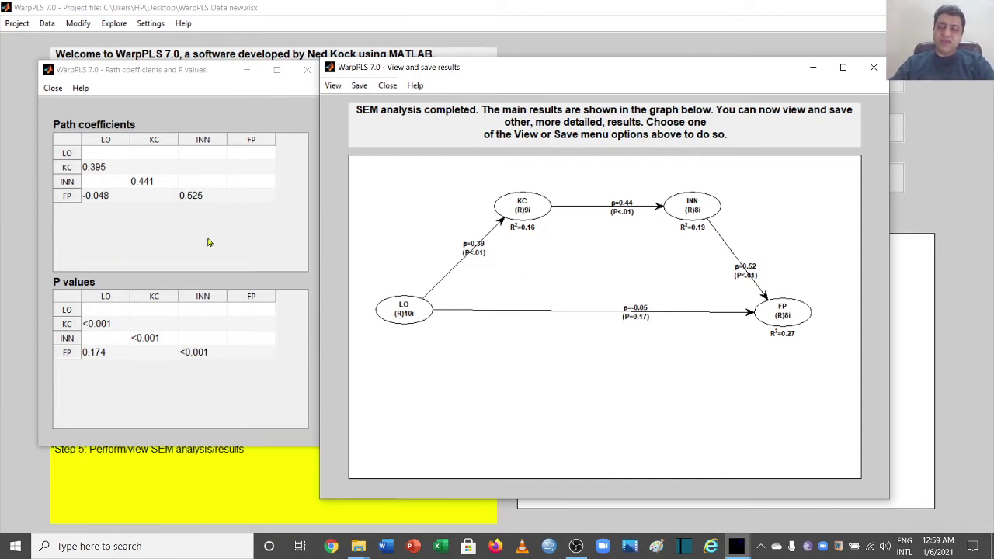
left_click(53, 88)
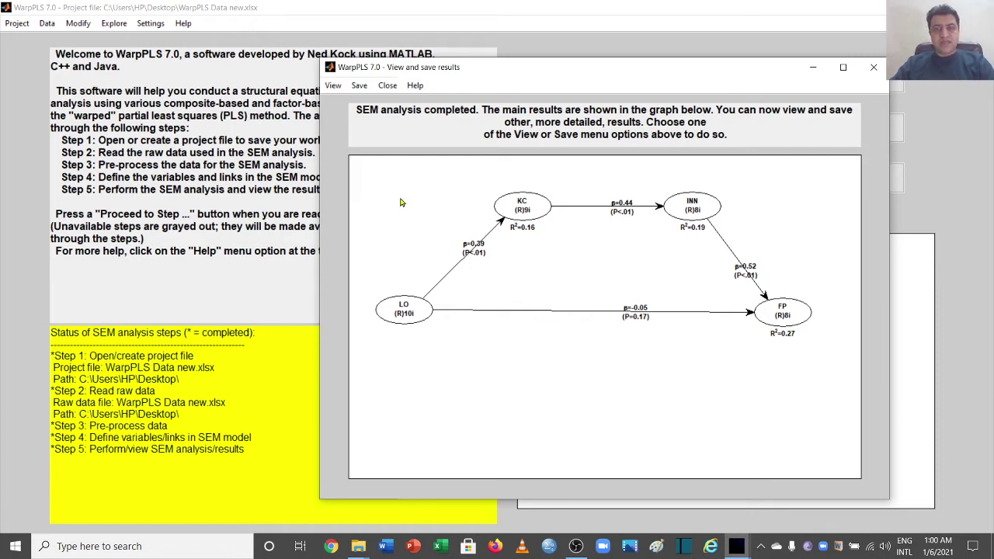
Open the combined indicator loadings and cross-loadings and enlarge their window to show more table rows.
left_click(334, 87)
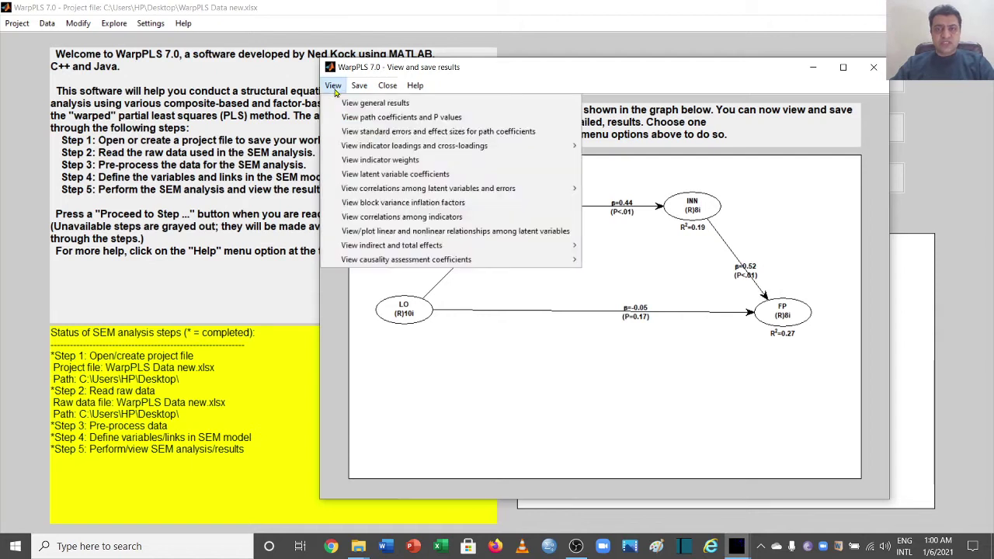
mouse_move(447, 148)
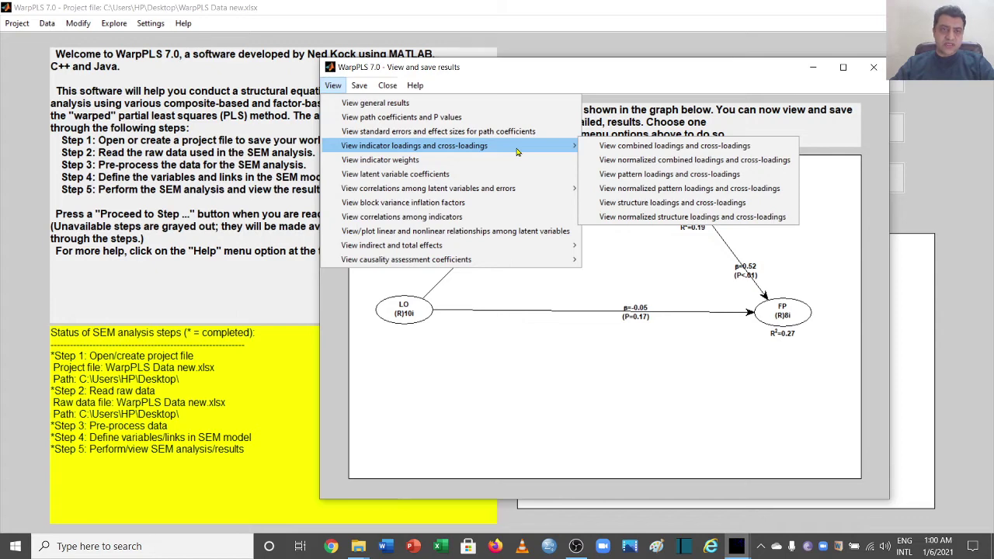
left_click(616, 146)
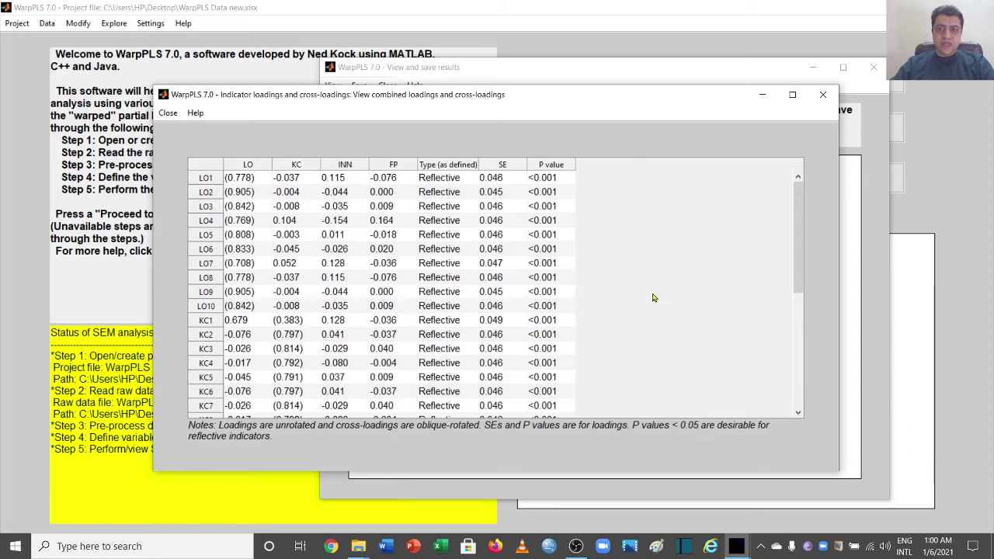
left_click_drag(333, 87, 315, 14)
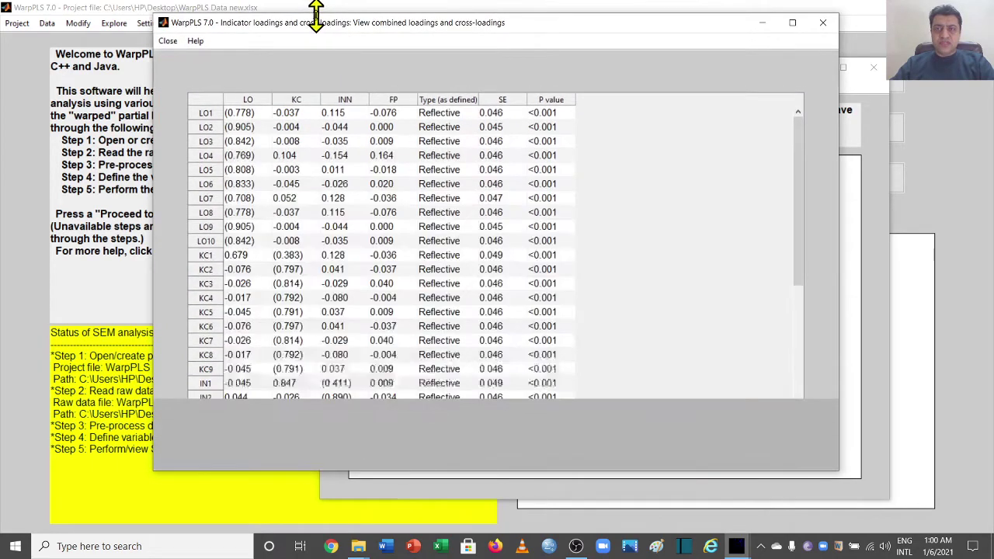
left_click_drag(155, 334, 28, 347)
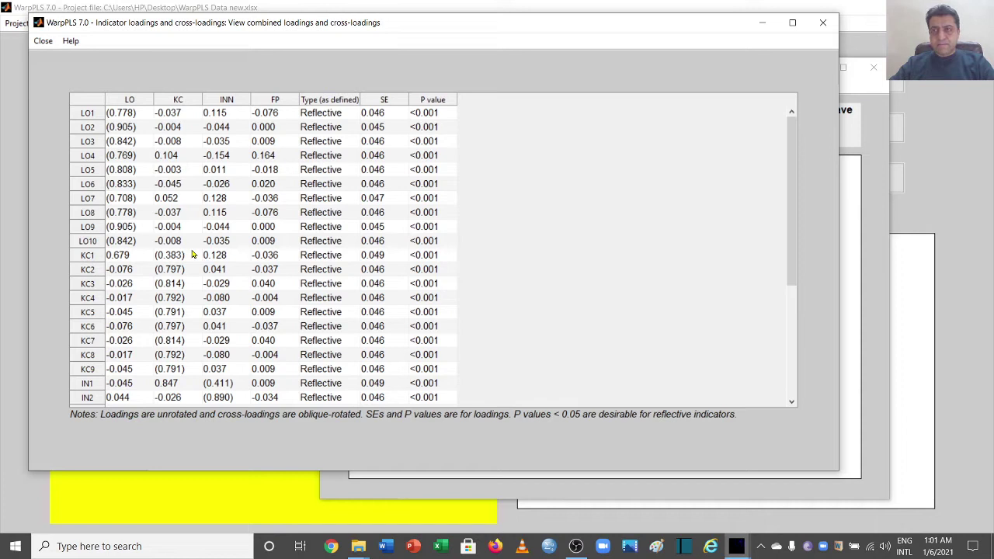
Highlight the LO loadings of indicators LO1 to LO9, then their cross-loadings on KC, INN and FP.
left_click(127, 113)
left_click_drag(127, 113, 127, 229)
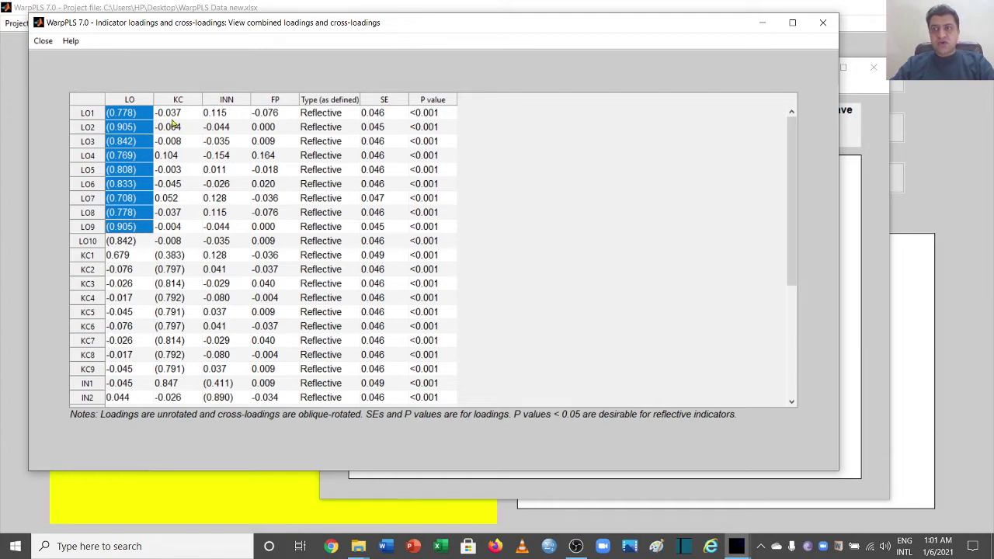
left_click_drag(177, 114, 288, 226)
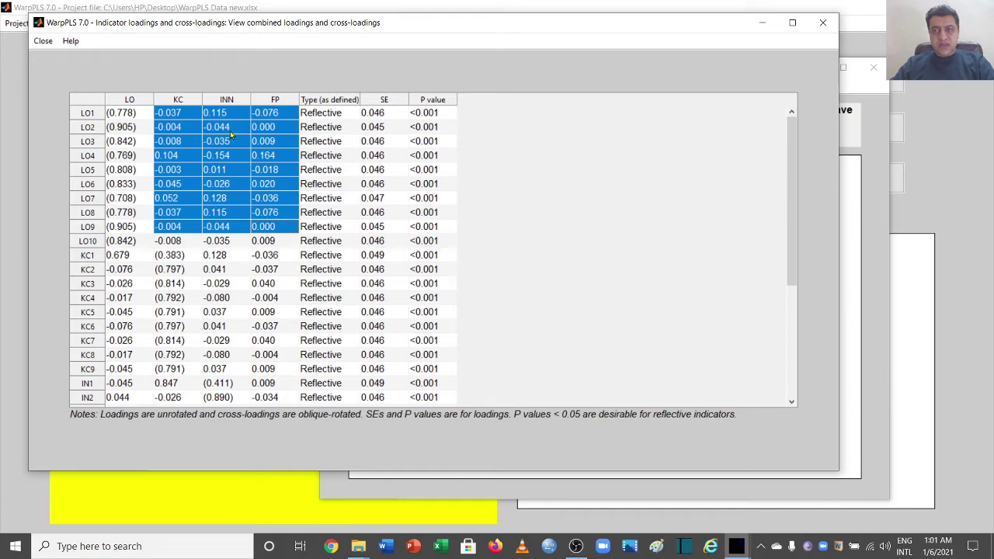
Highlight the LO loadings of all indicators LO1 to LO10 and compare them with their KC, INN and FP cross-loadings.
left_click_drag(124, 113, 123, 242)
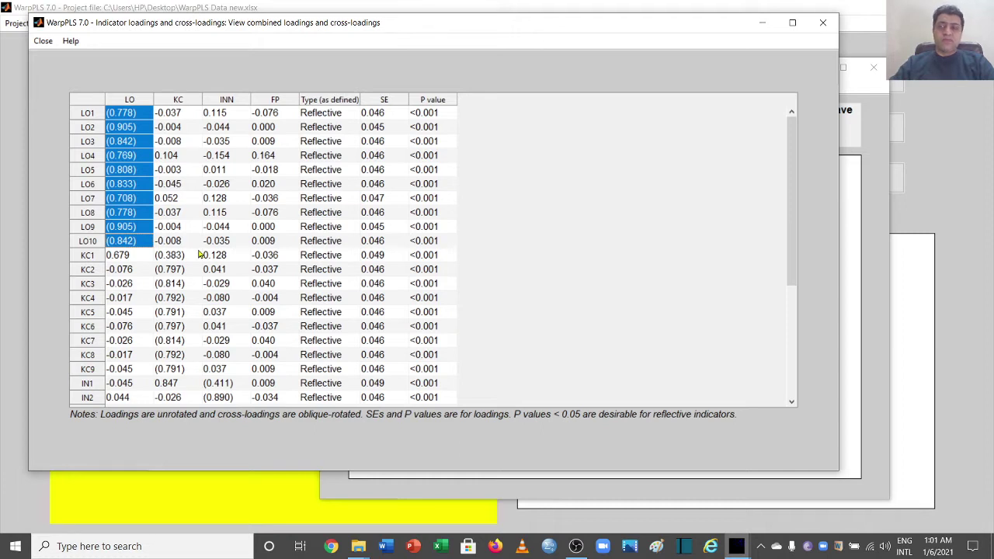
left_click(132, 113)
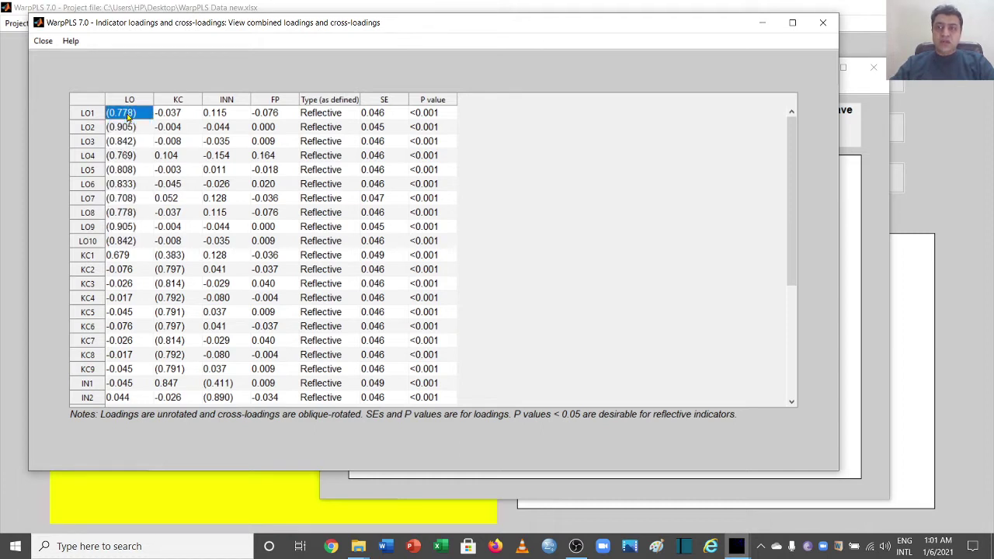
key("shift+Down")
key("shift+Down")
key("shift+Down")
key("shift+Down")
key("shift+Down")
key("shift+Down")
key("shift+Down")
key("shift+Down")
key("shift+Down")
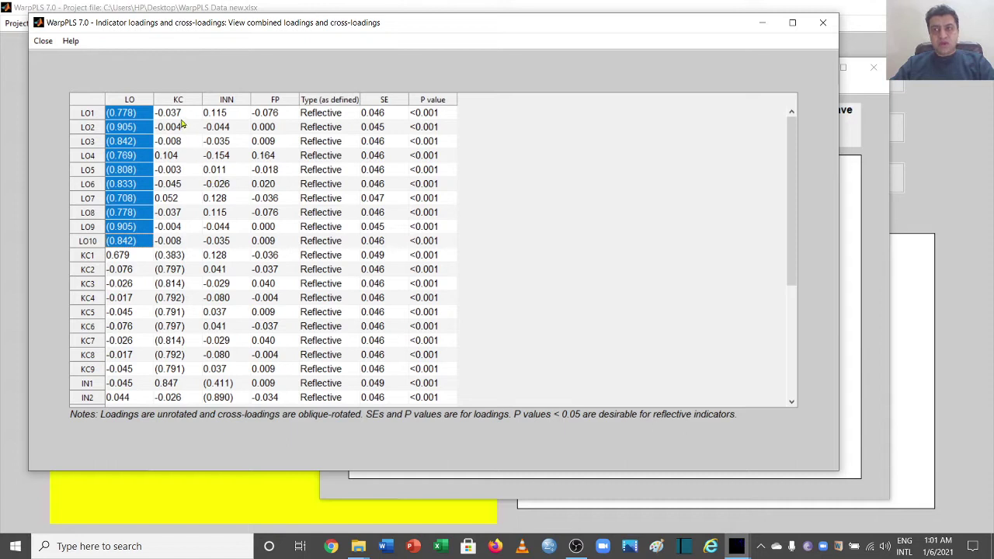
left_click_drag(178, 114, 281, 246)
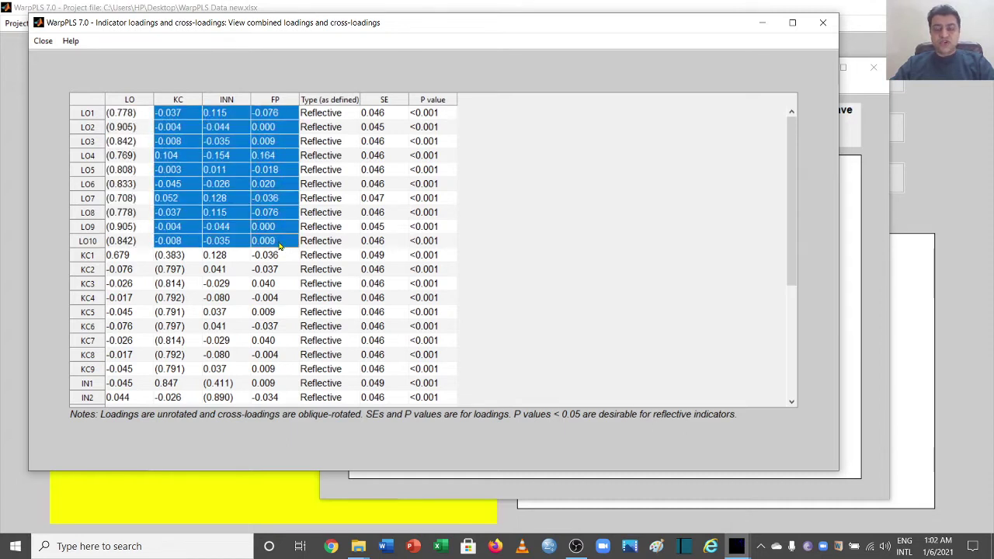
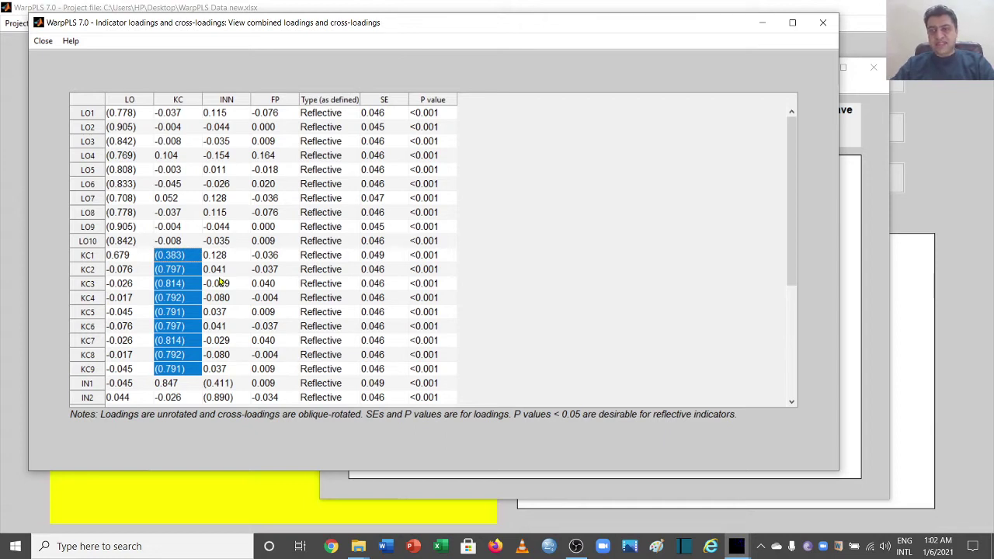
Highlight the INN loadings of indicators IN1 to IN8 in the combined loadings table.
left_click_drag(791, 264, 795, 357)
left_click(232, 213)
left_click_drag(234, 213, 229, 313)
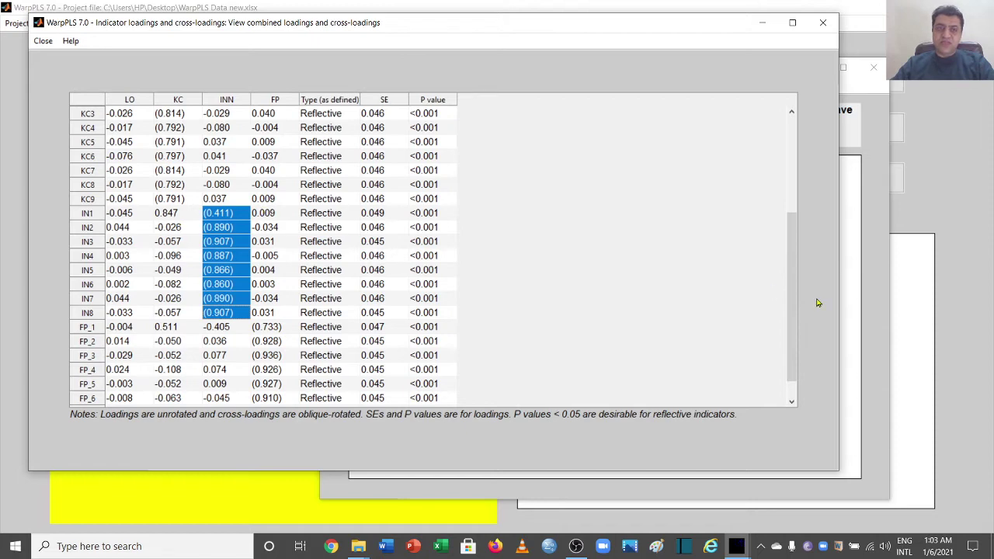
Highlight the FP loadings of FP_1 to FP_8 and their LO, KC and INN cross-loadings, then close the loadings window.
left_click_drag(792, 303, 793, 331)
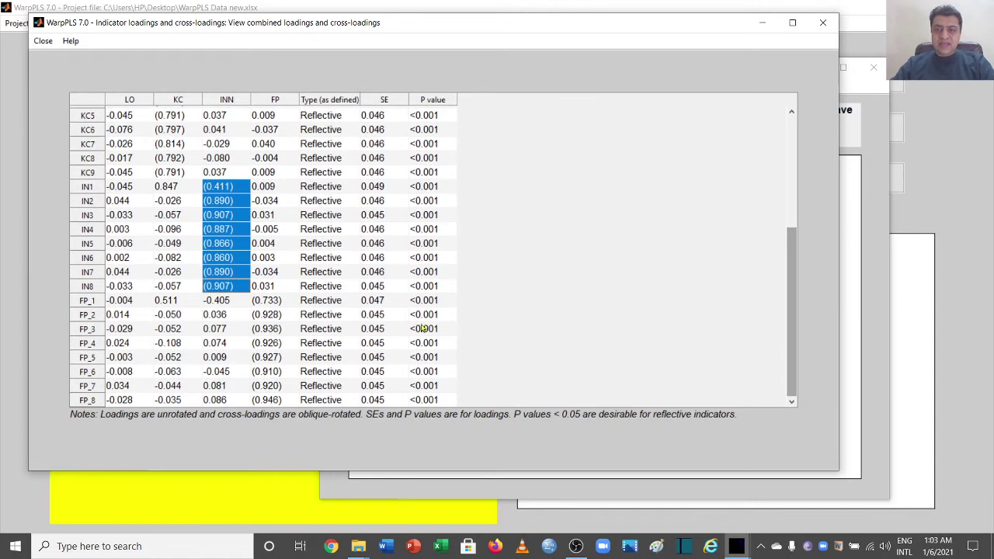
left_click(275, 304)
left_click_drag(275, 305, 272, 402)
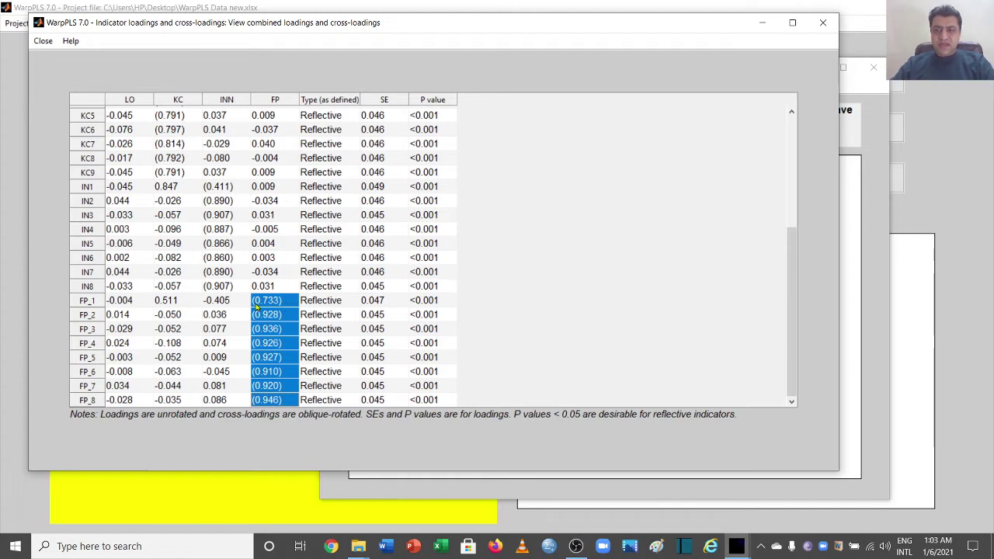
left_click_drag(227, 301, 129, 409)
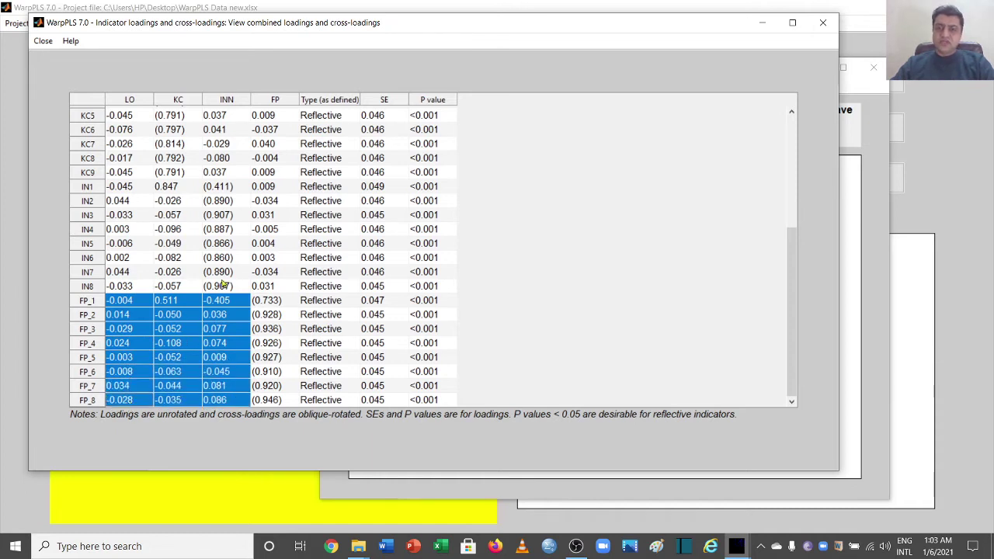
left_click_drag(791, 291, 791, 181)
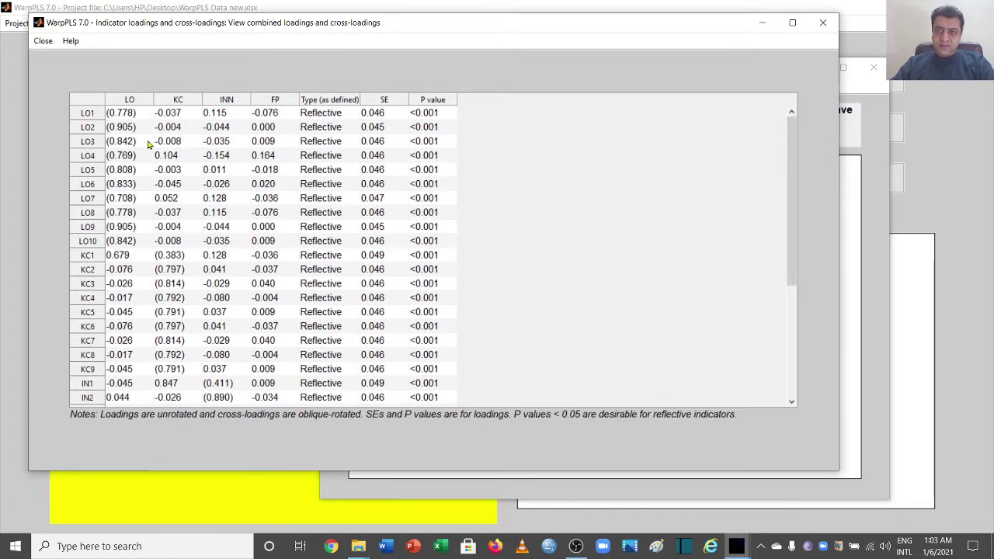
left_click(43, 41)
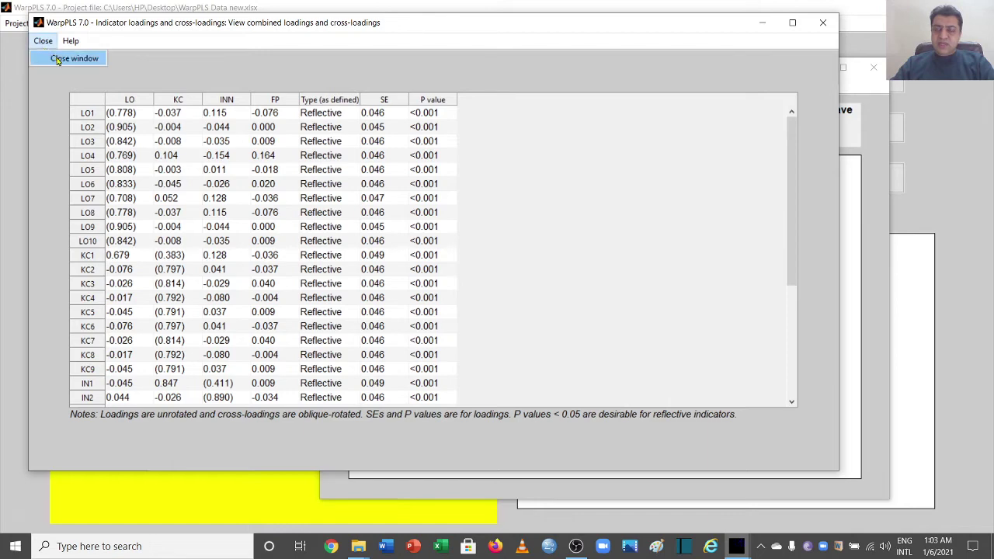
left_click(58, 60)
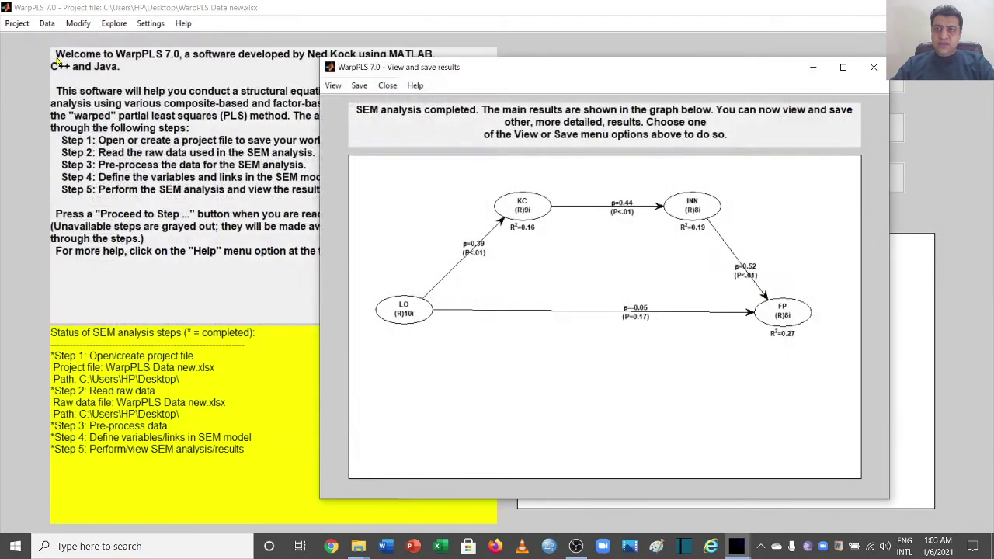
Open the latent variable coefficients and narrow their window to reveal the model graph beside them.
left_click(333, 86)
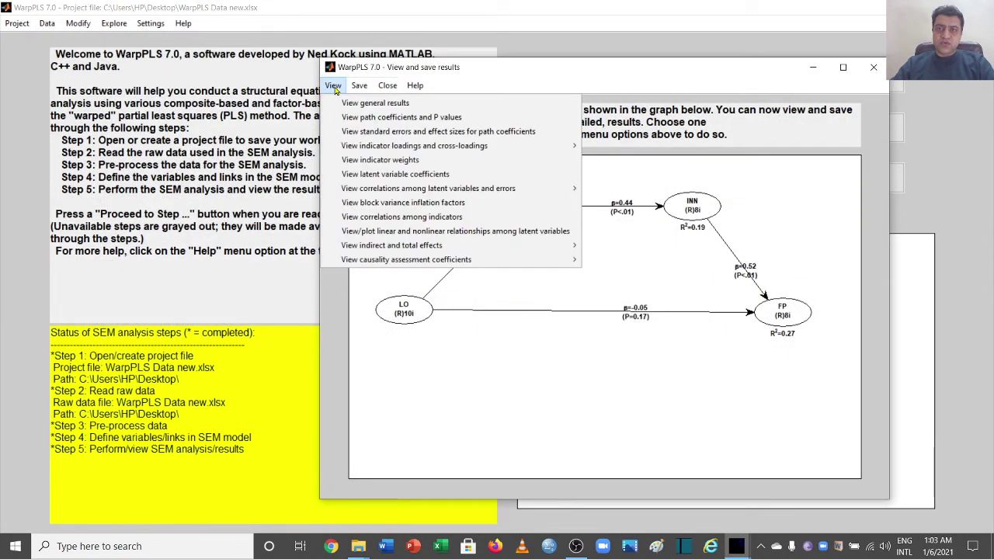
left_click(440, 177)
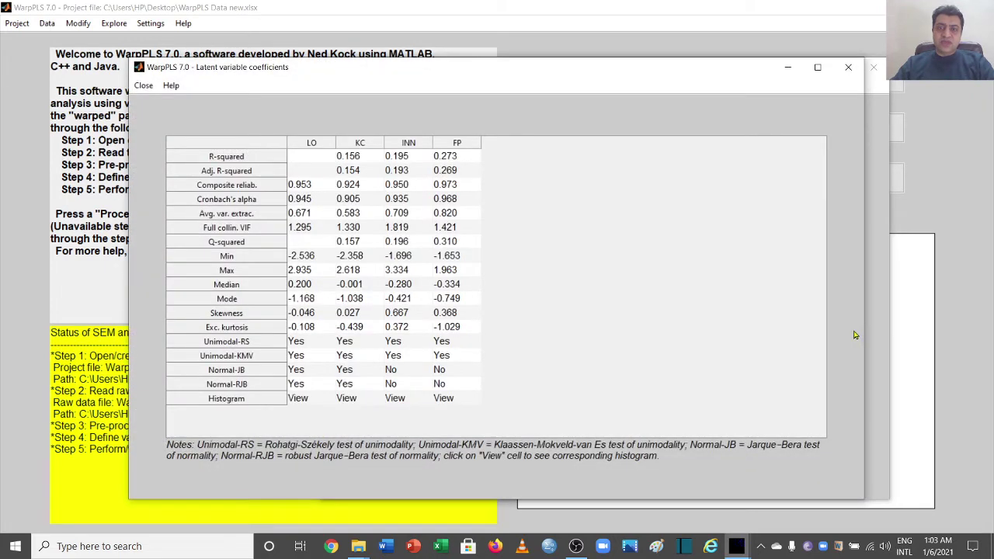
left_click_drag(863, 316, 532, 275)
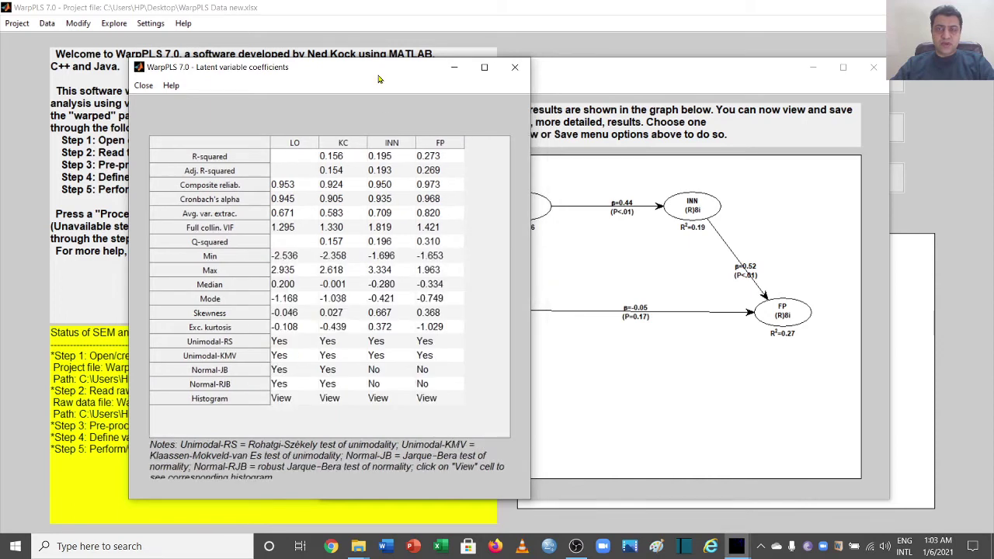
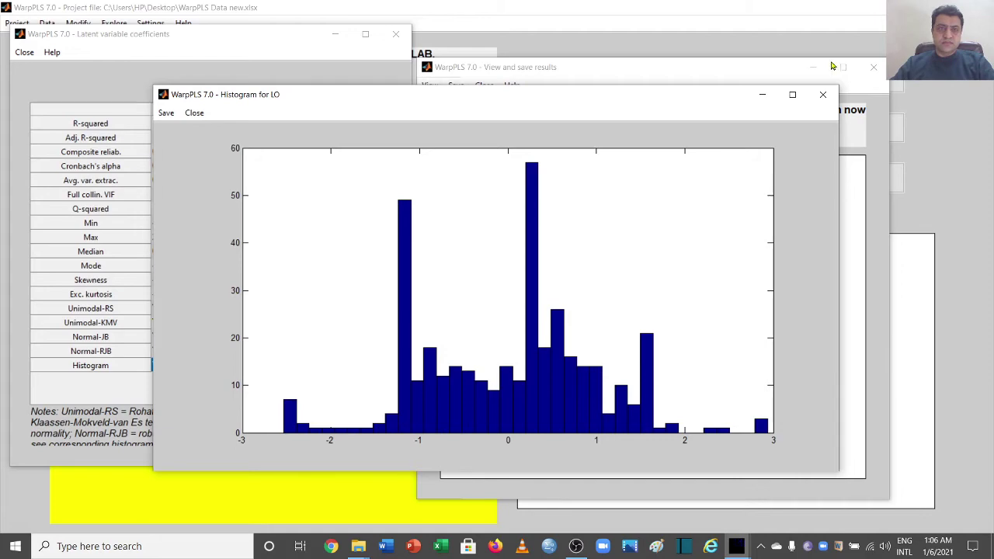
Close the LO histogram, then view the histograms for KC and INN.
left_click(822, 94)
left_click(213, 366)
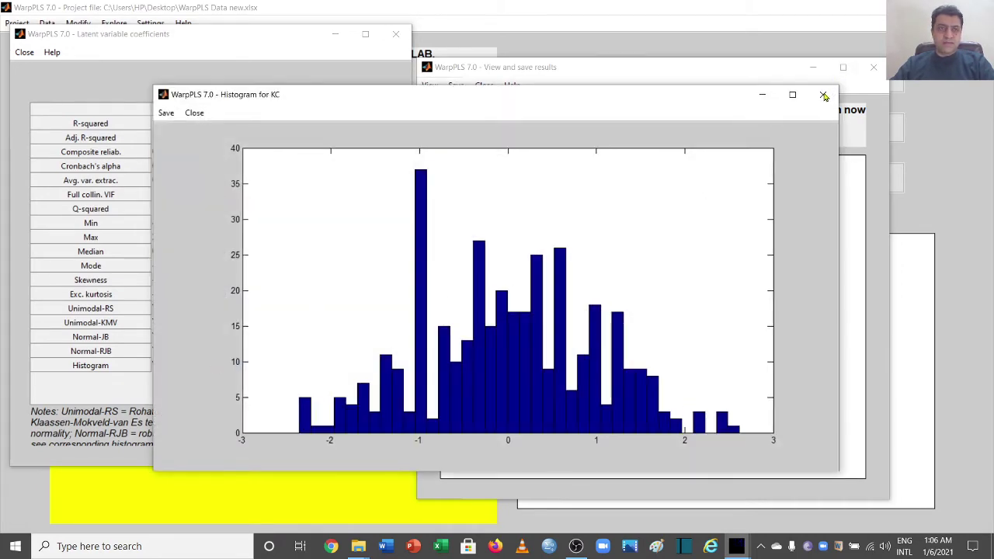
left_click(822, 94)
left_click(264, 367)
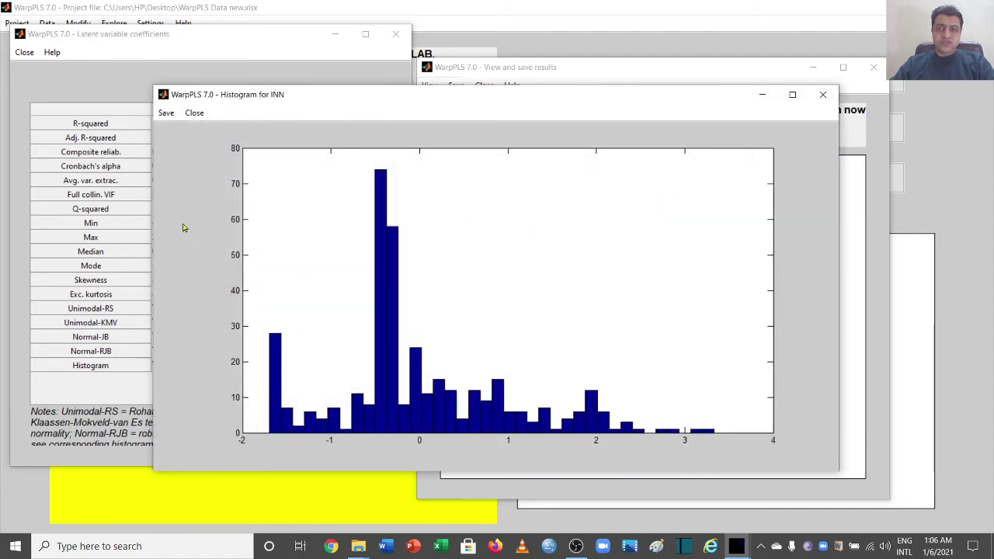
Show the option for saving the INN histogram as a .jpg file, then close the histogram and the latent variable coefficients.
left_click(165, 113)
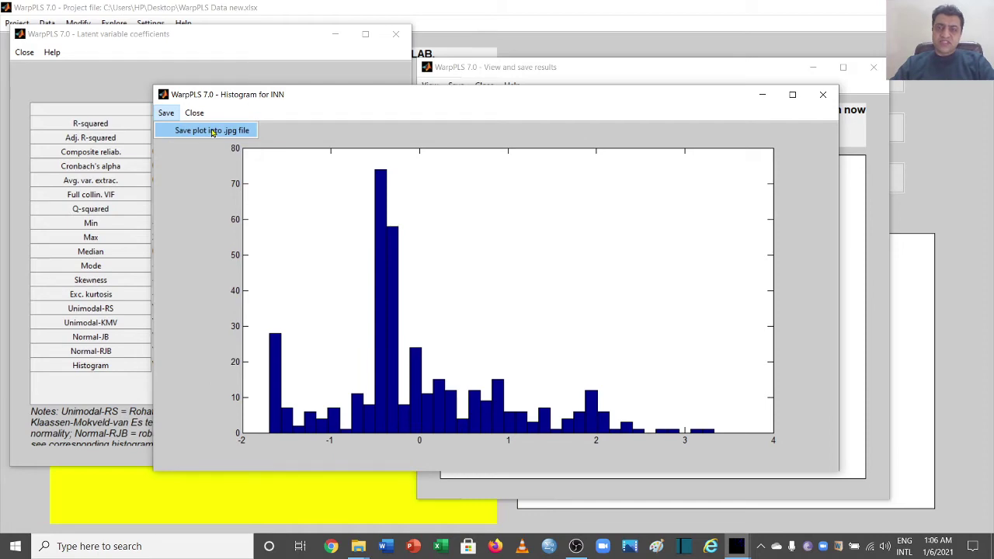
left_click(823, 94)
left_click(822, 94)
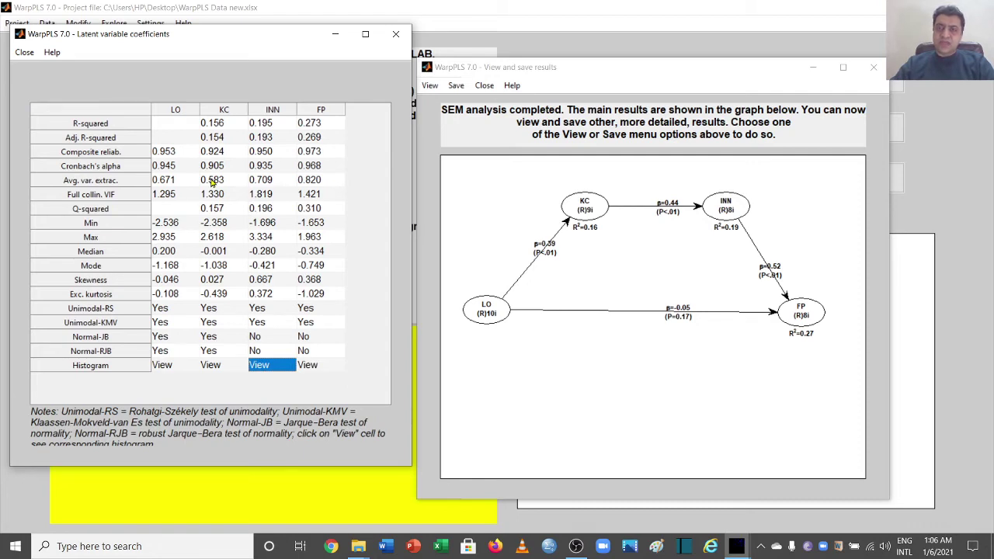
left_click(398, 37)
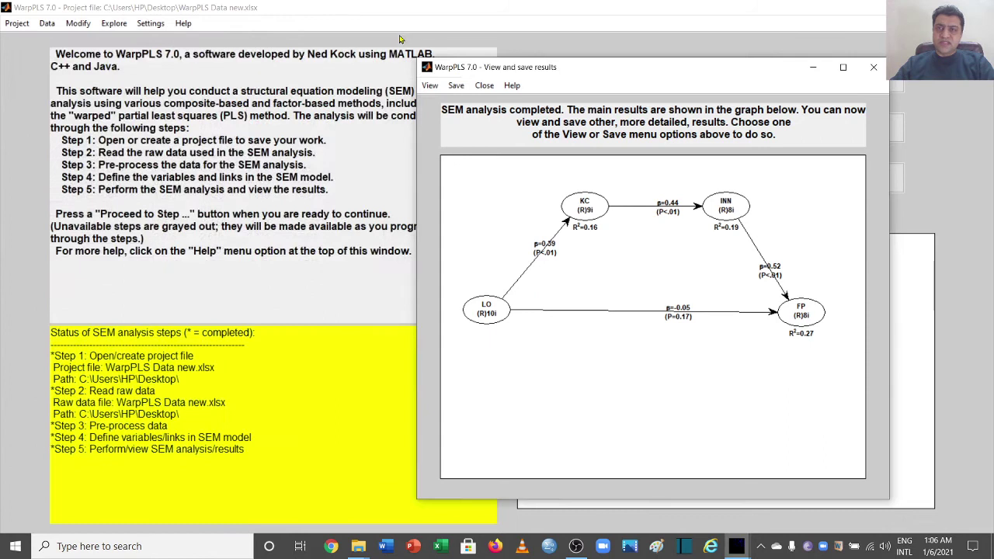
Explore additional coefficients and indices, displaying the extended set of discriminant validity coefficients.
left_click(113, 24)
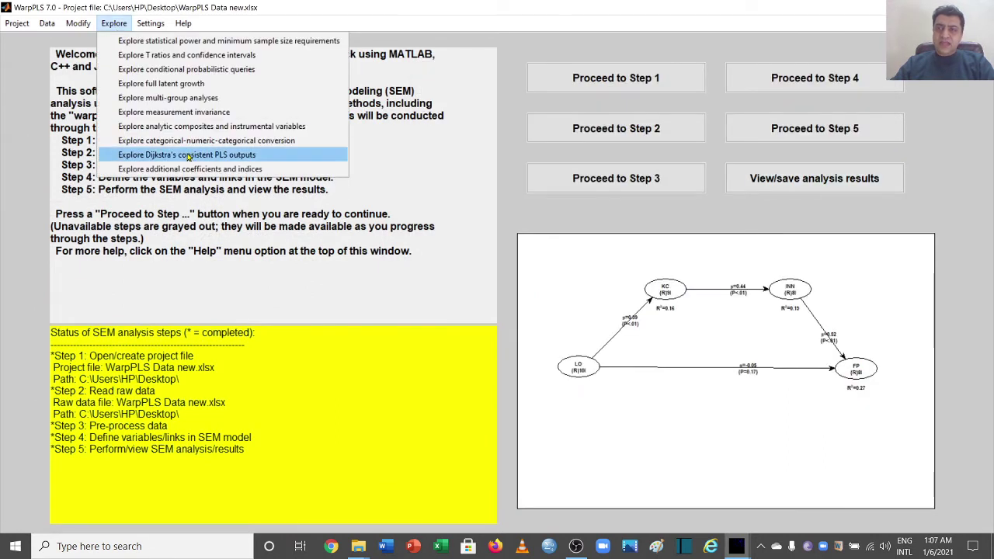
left_click(288, 170)
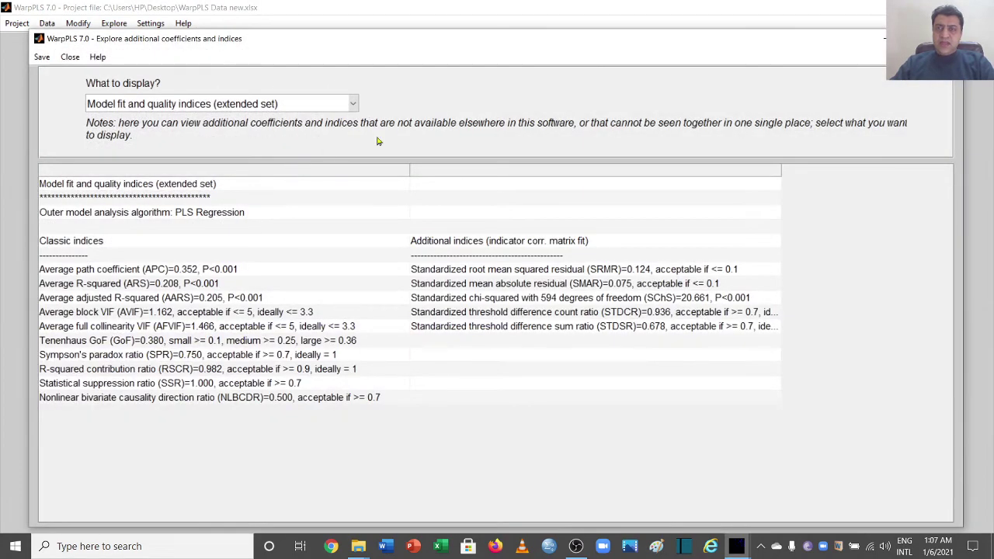
left_click(353, 104)
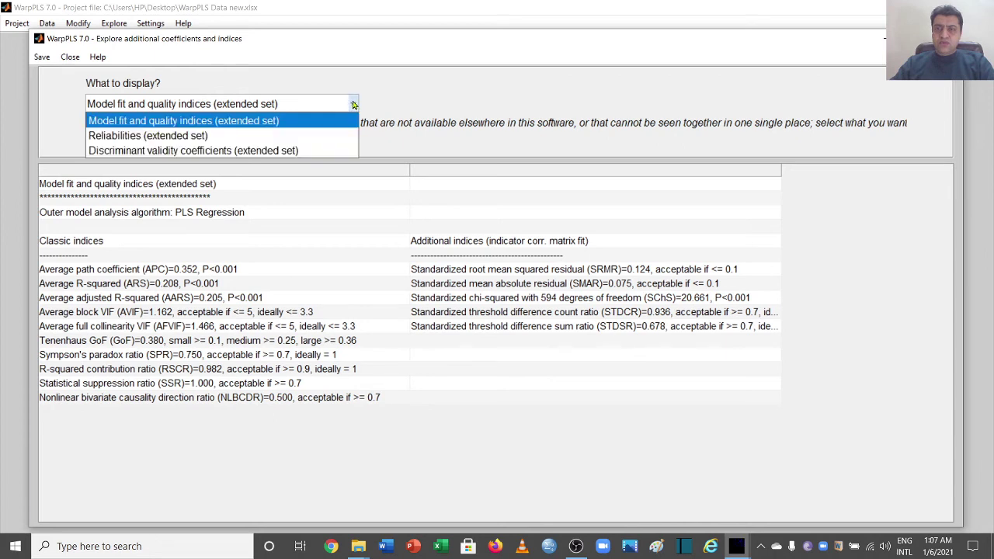
left_click(330, 151)
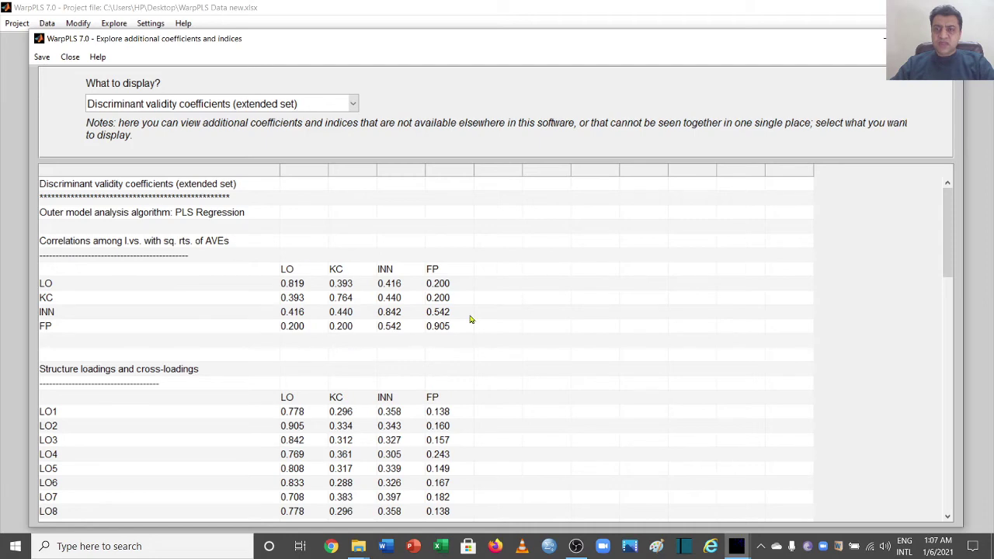
Highlight the structure loadings and cross-loadings of LO1 to LO10, then the KC loading of KC1 and the INN loading of IN1.
left_click_drag(950, 239, 957, 292)
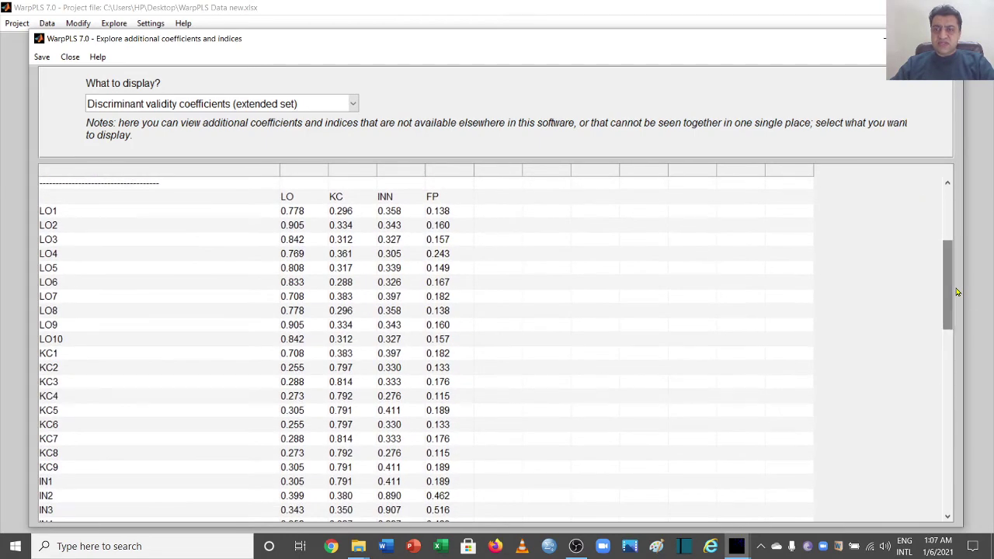
left_click_drag(282, 211, 451, 346)
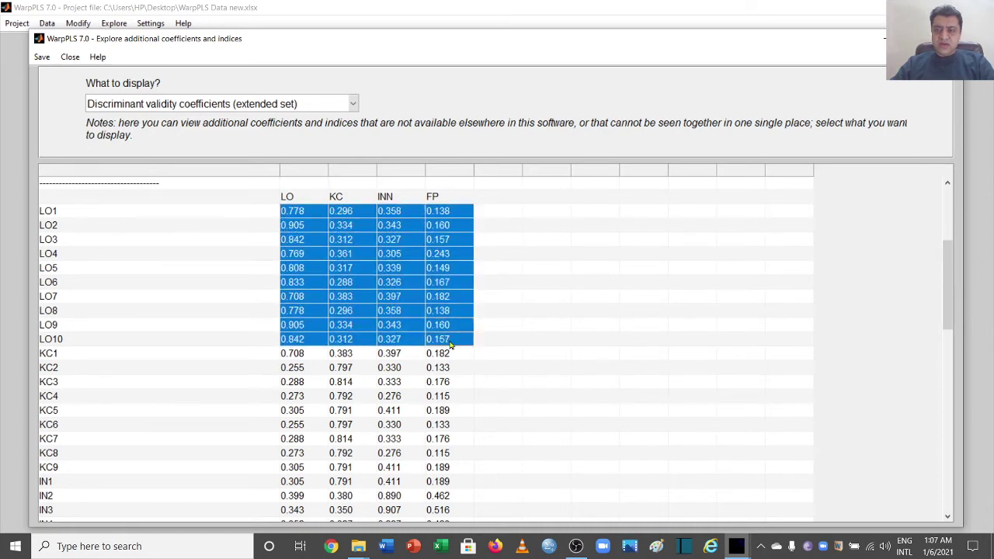
left_click(340, 354)
left_click_drag(948, 287, 953, 334)
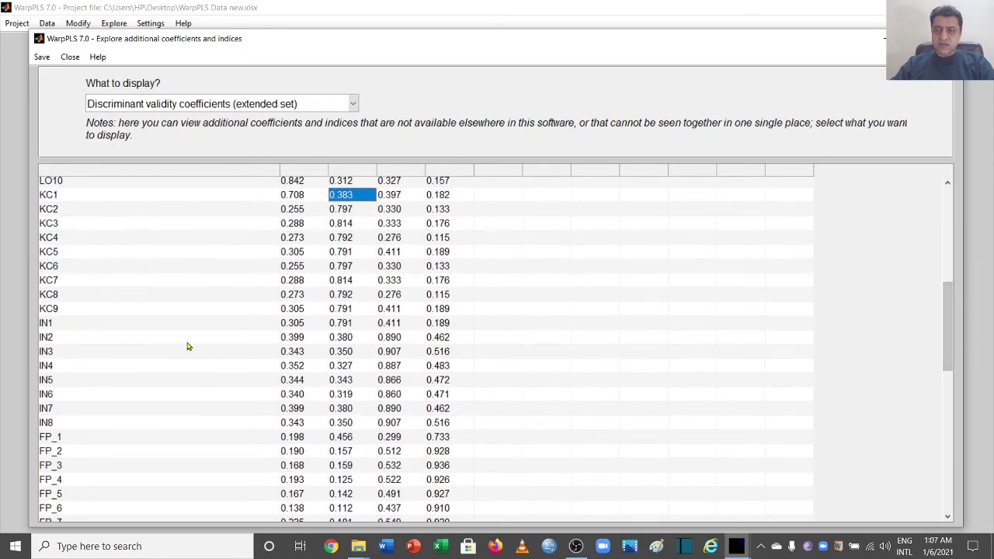
left_click(395, 328)
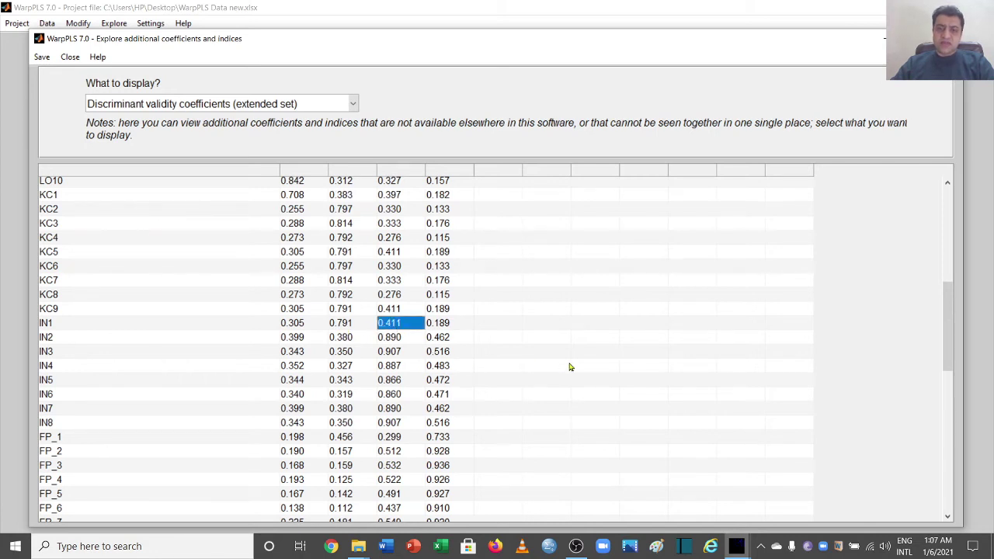
Highlight the HTMT ratios among LO, KC, INN and FP, then their one-tailed P values.
left_click_drag(951, 337, 959, 410)
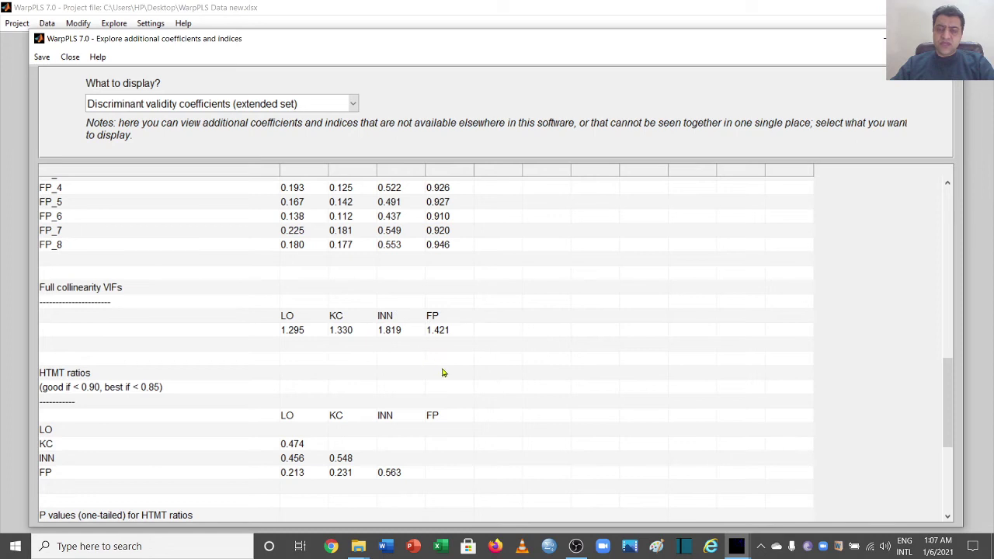
scroll(161, 326, "down", 4)
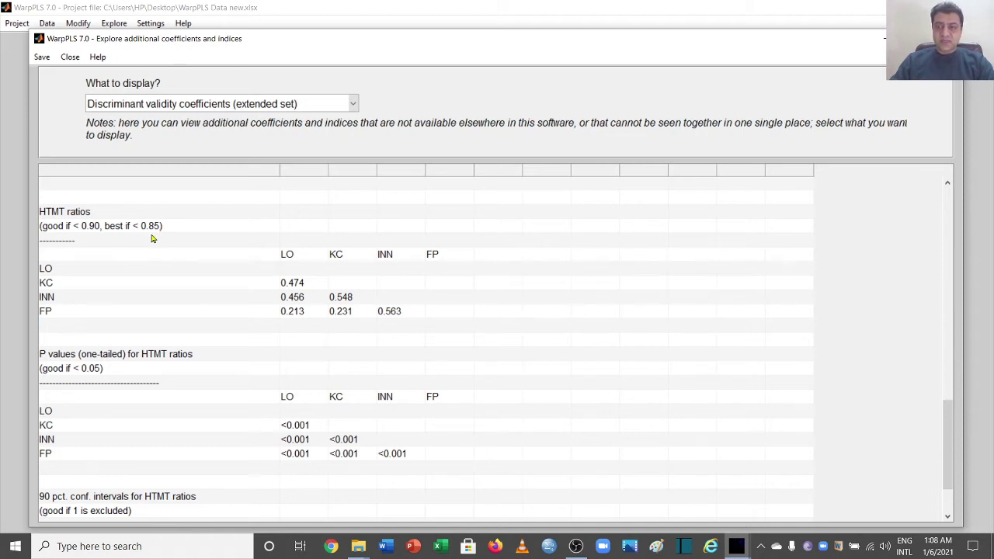
left_click_drag(291, 285, 396, 319)
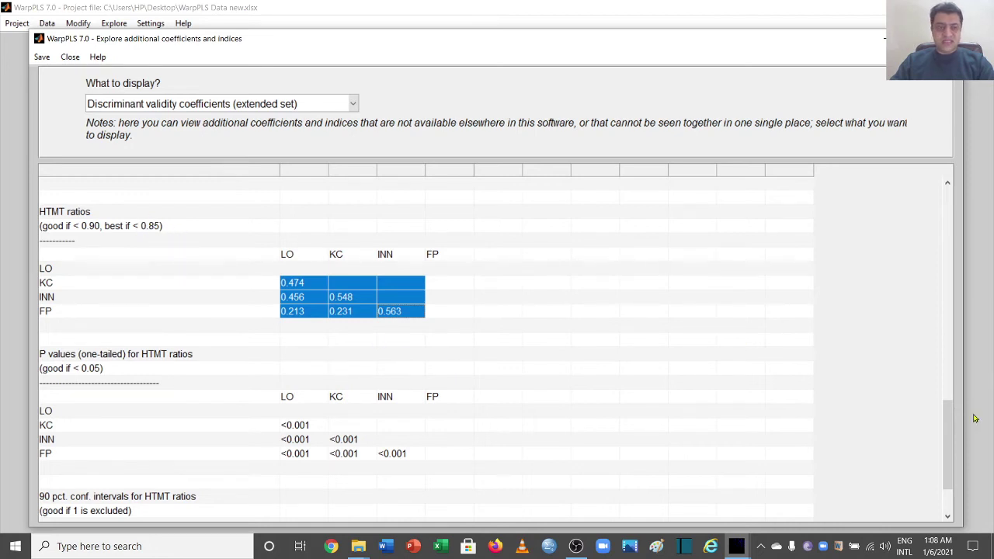
left_click_drag(947, 435, 948, 453)
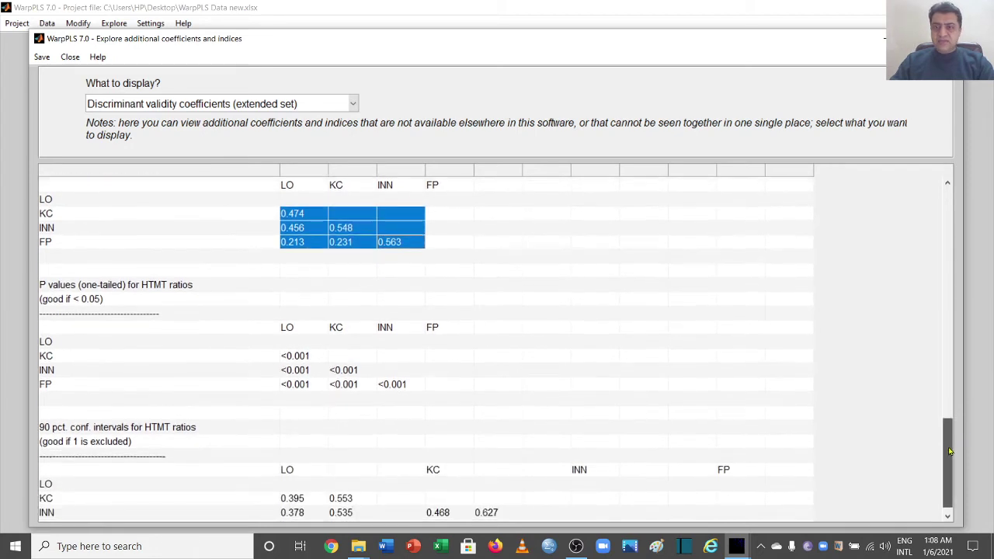
left_click_drag(289, 358, 400, 386)
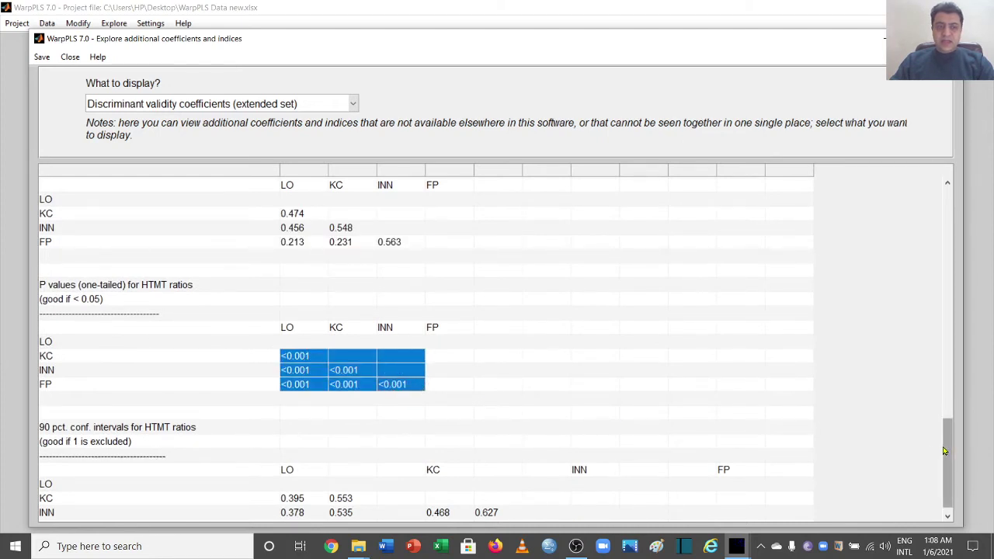
Highlight the heading of the 90 percent confidence intervals for HTMT ratios, then the interval between KC and LO.
left_click_drag(945, 452, 952, 482)
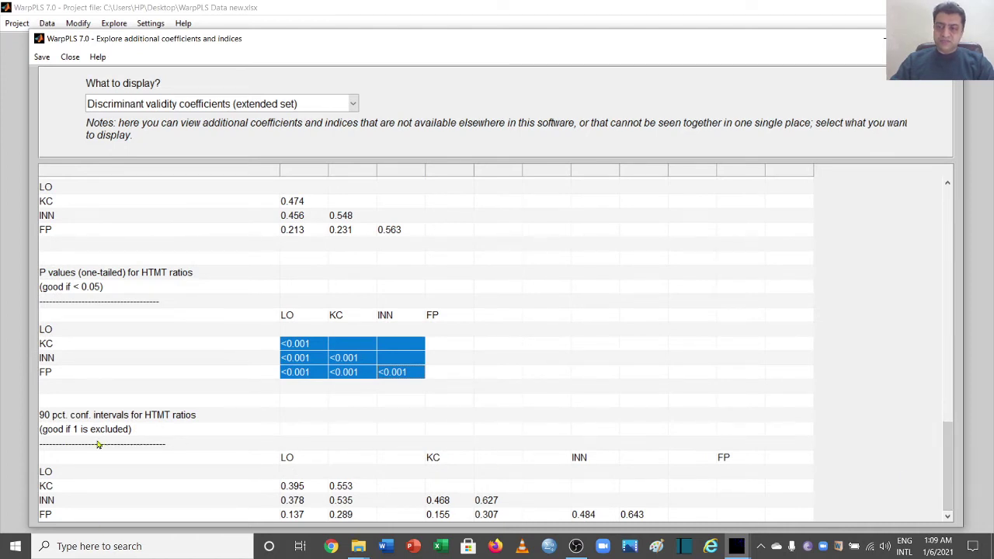
left_click(204, 415)
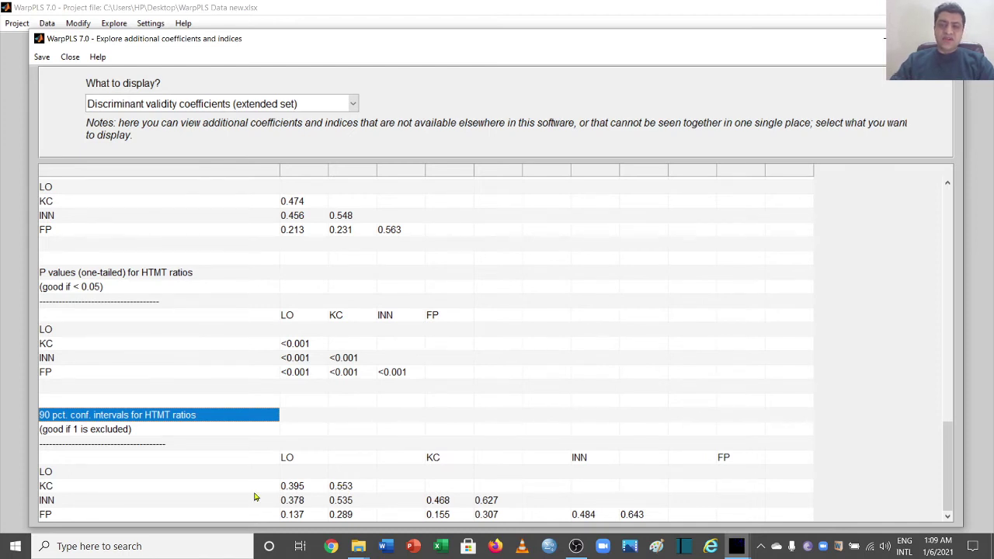
left_click(345, 485)
left_click_drag(344, 485, 298, 487)
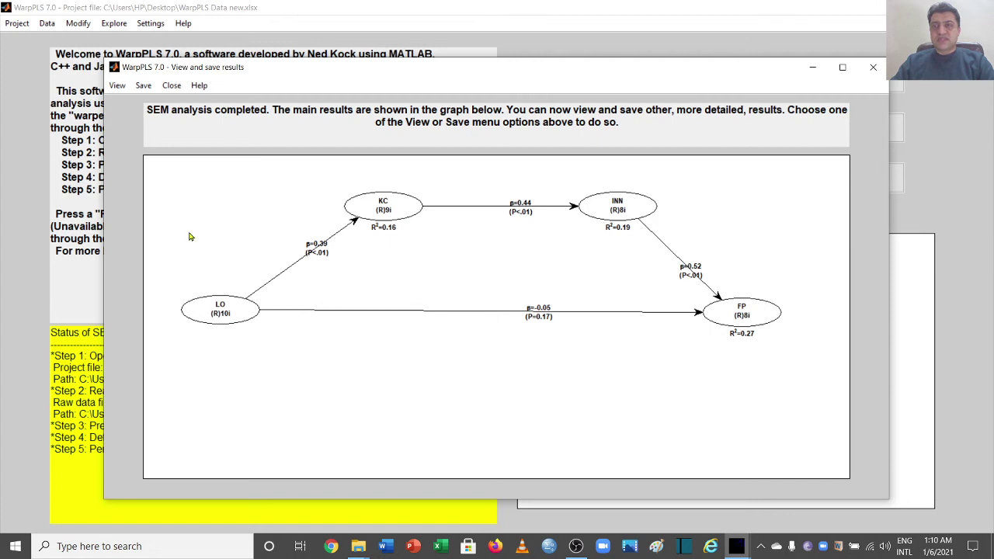
Open the correlations among indicators and look through the table's further columns and rows.
left_click(117, 85)
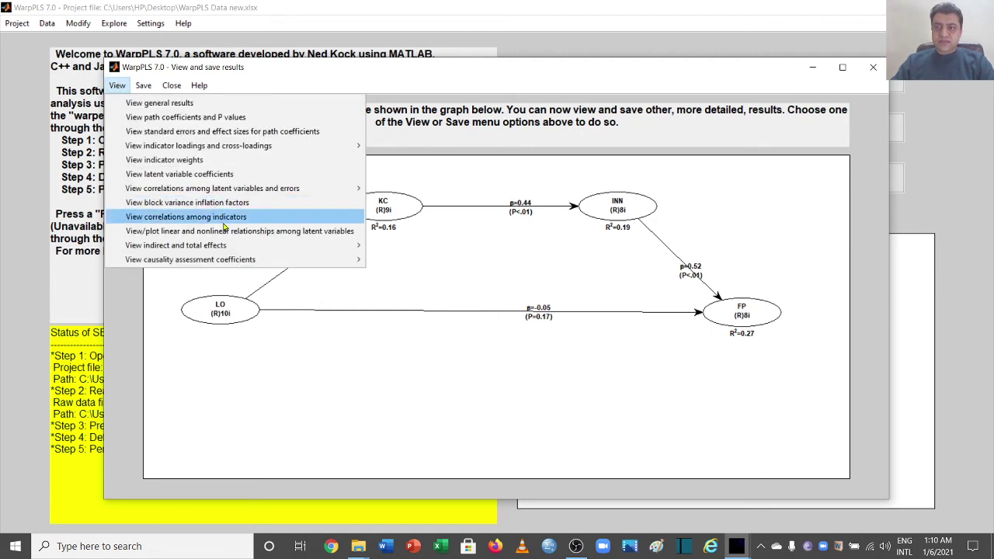
left_click(230, 216)
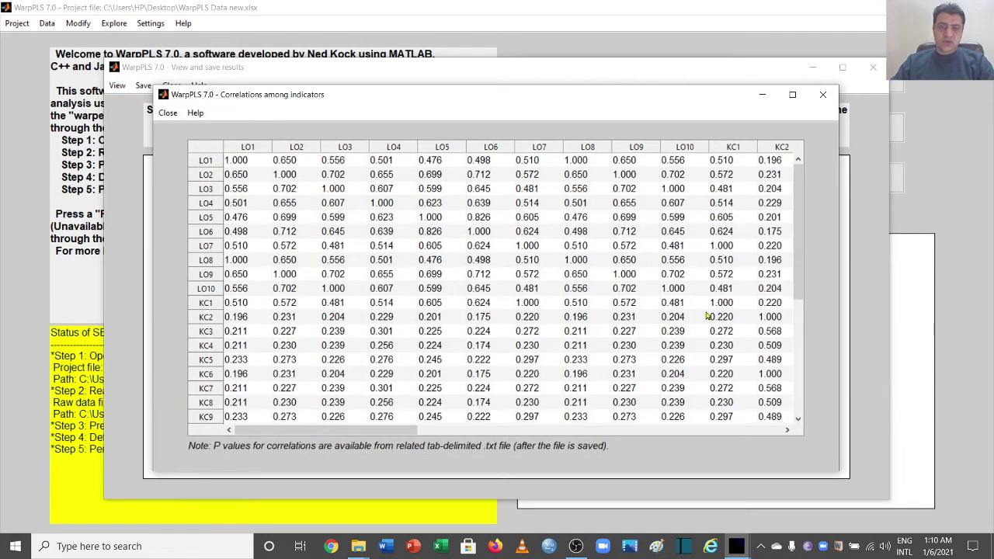
left_click_drag(402, 432, 494, 410)
left_click_drag(798, 257, 798, 310)
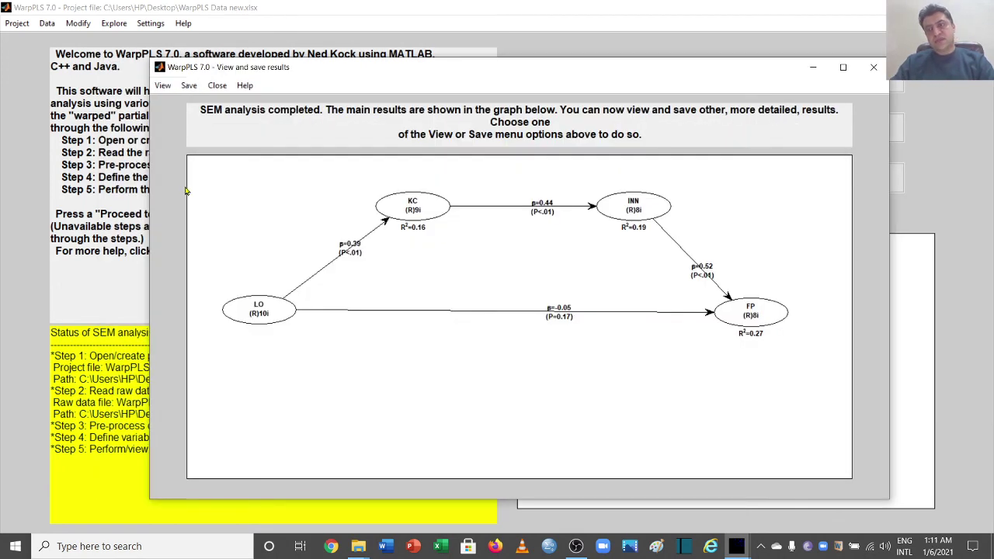
Open the latent variable correlations with square roots of AVEs and highlight the diagonal values of LO, KC, INN and FP.
left_click(163, 86)
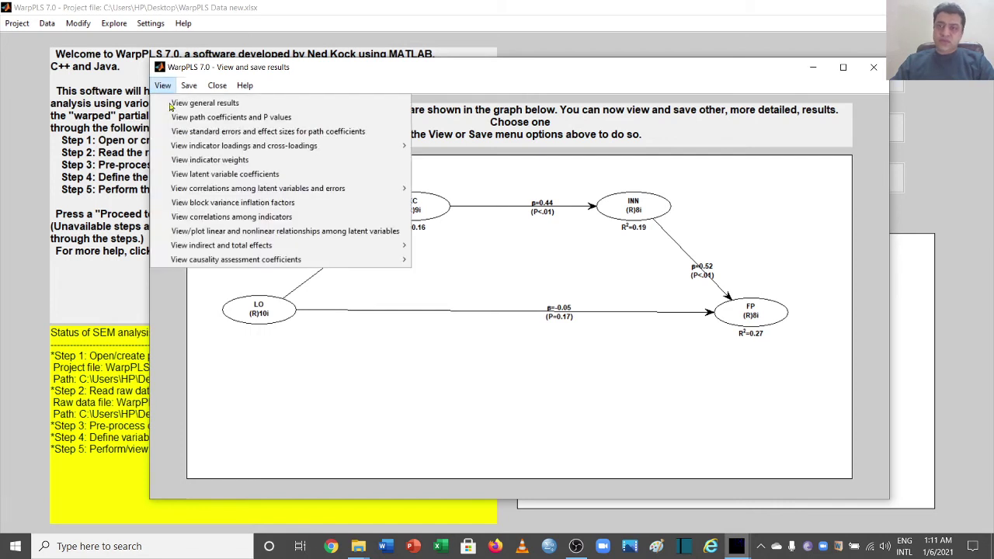
mouse_move(227, 191)
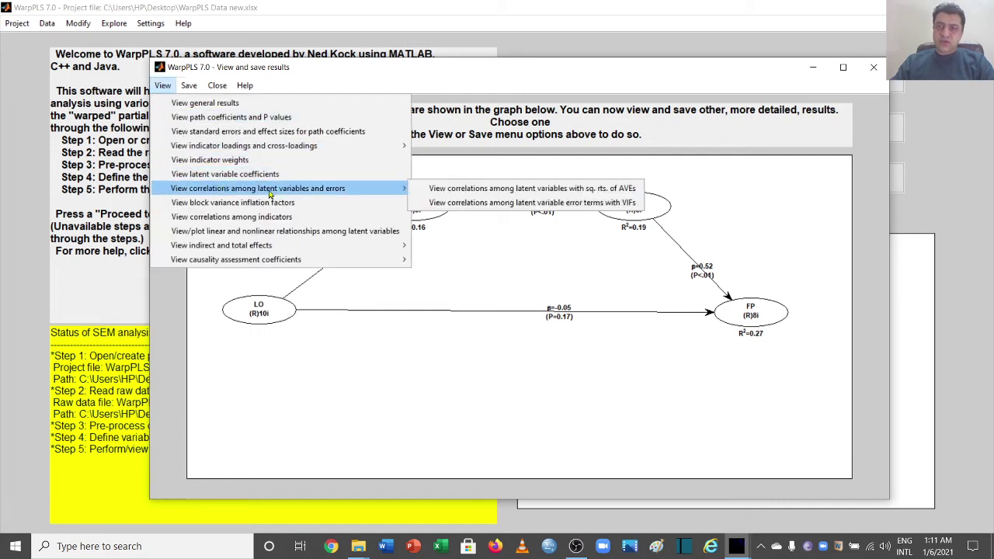
left_click(453, 194)
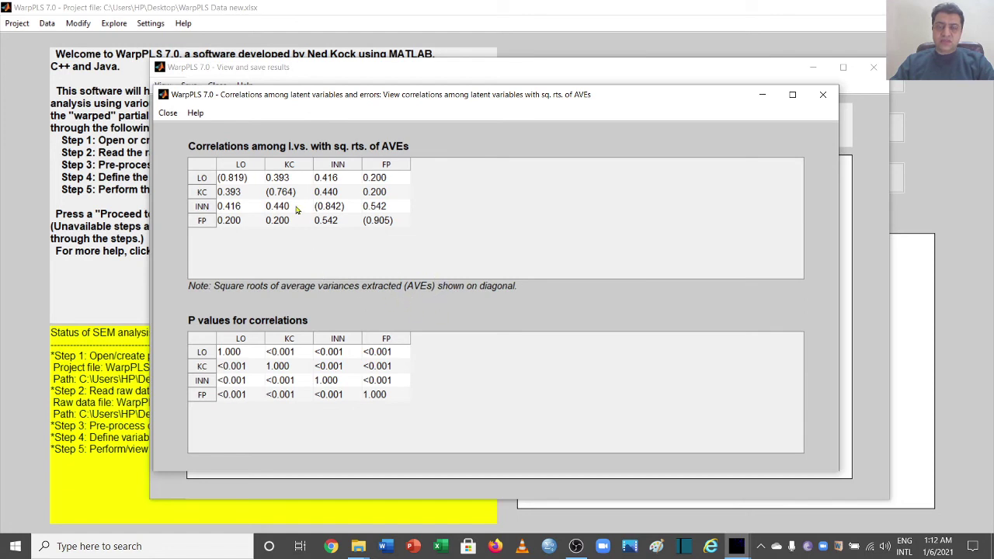
left_click(237, 180)
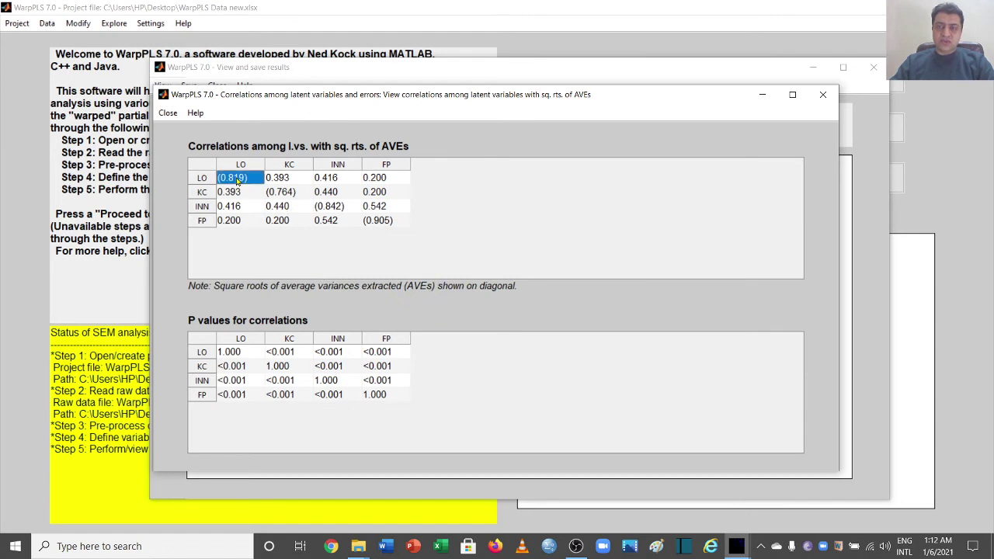
left_click(282, 194)
left_click(328, 206)
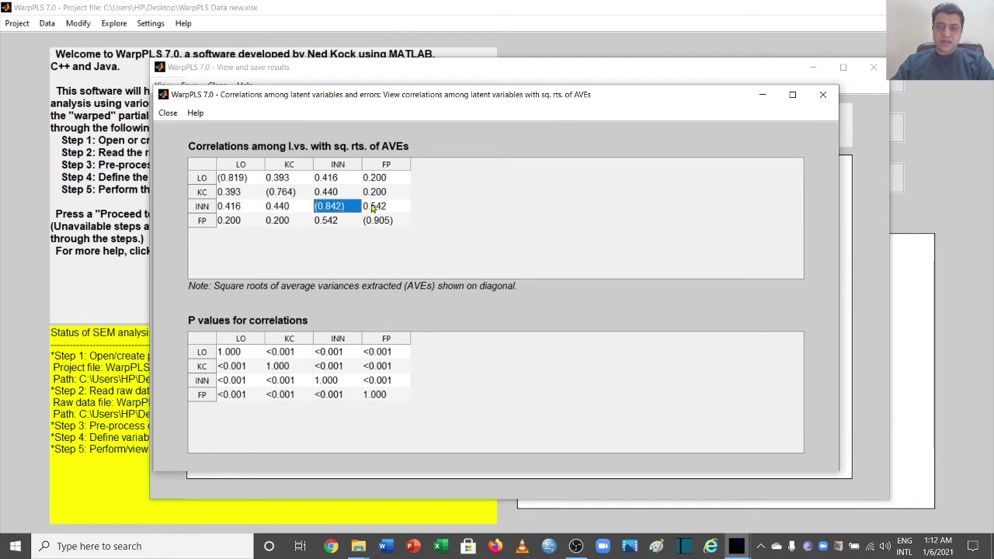
left_click(373, 206)
left_click(380, 221)
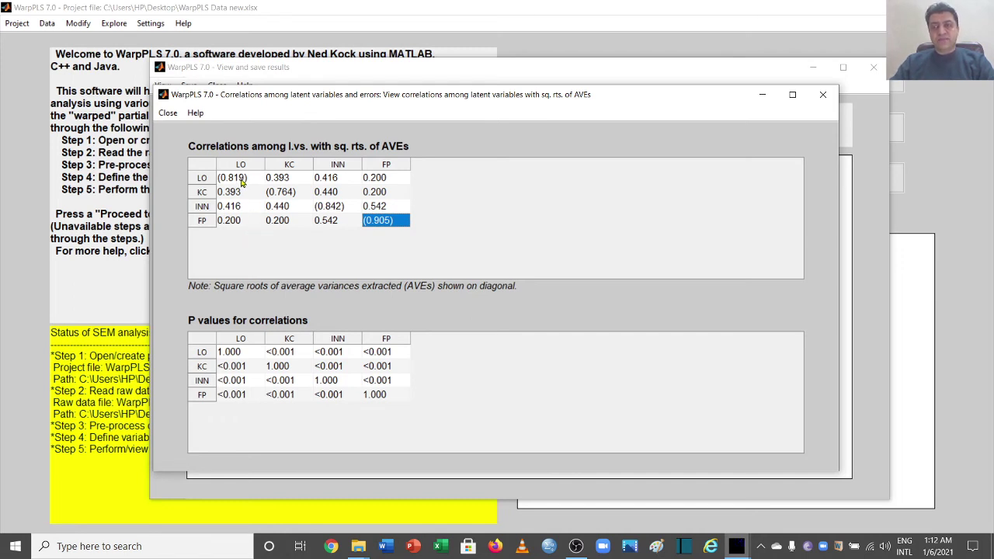
Highlight the LO, KC and FP correlation columns, then all P values for the correlations, and close the results.
left_click_drag(241, 181, 239, 223)
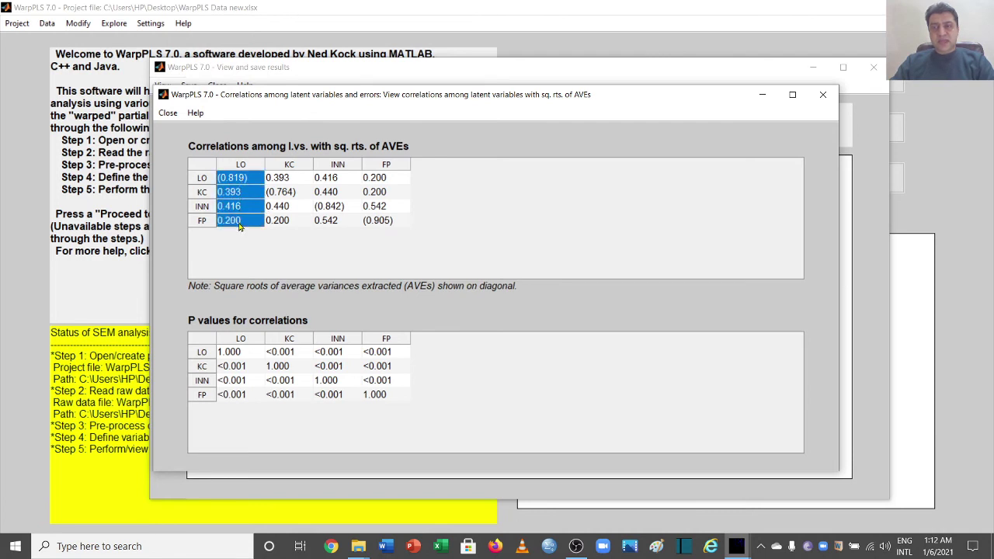
left_click(242, 180)
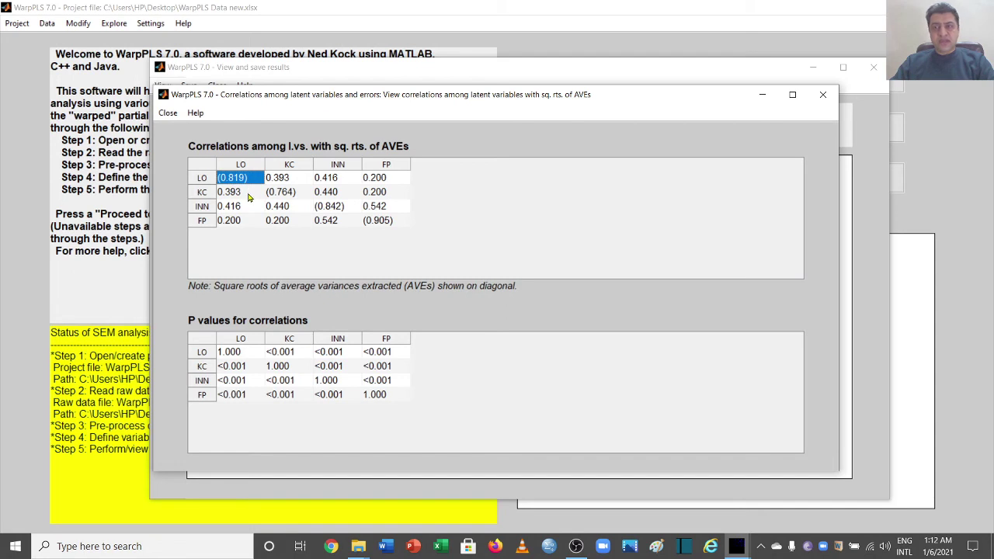
left_click(241, 192)
left_click_drag(242, 192, 240, 221)
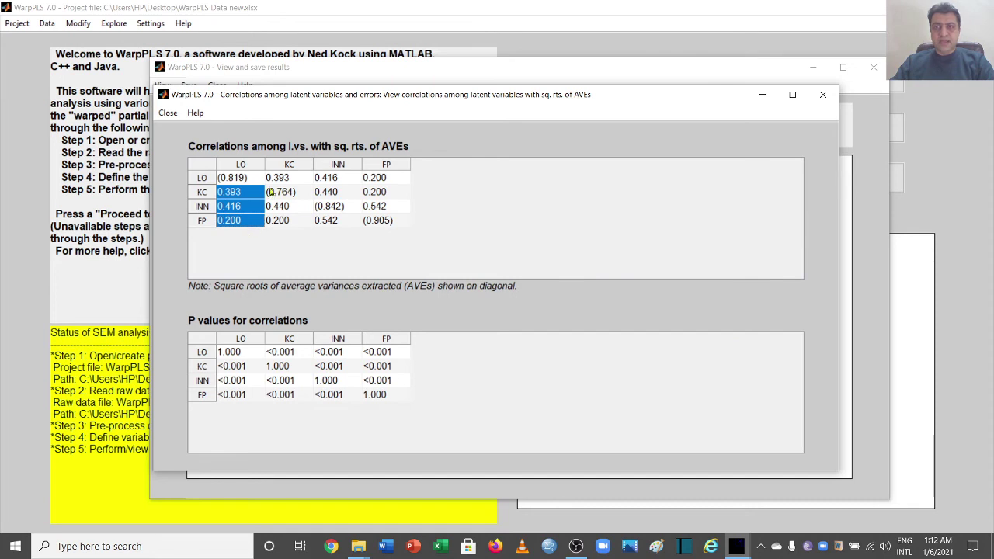
left_click_drag(284, 181, 284, 223)
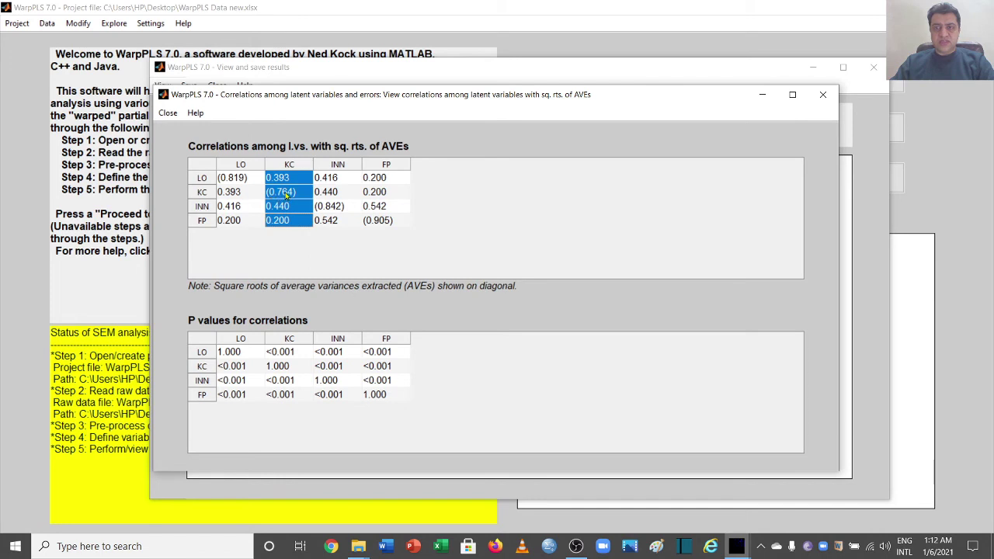
left_click_drag(332, 223, 380, 225)
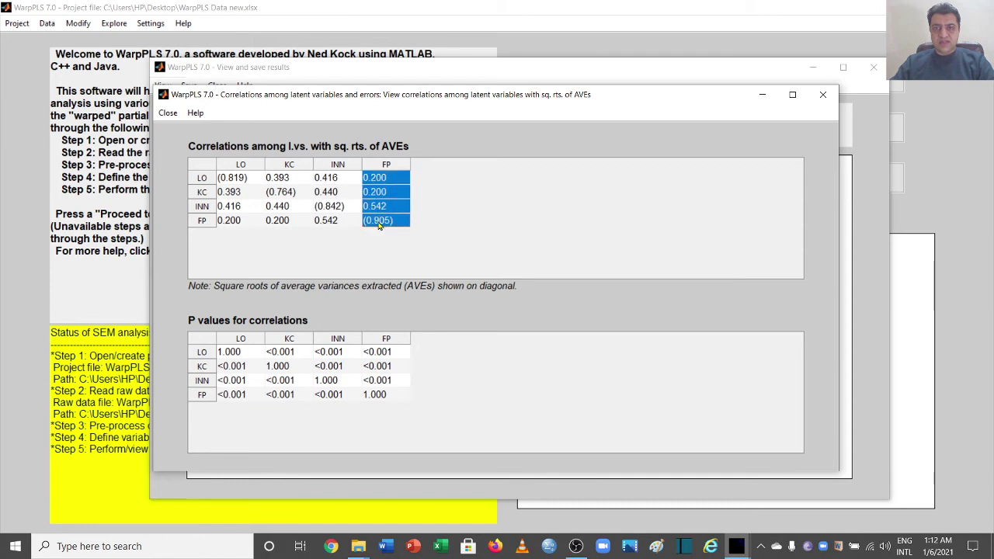
left_click_drag(230, 353, 383, 395)
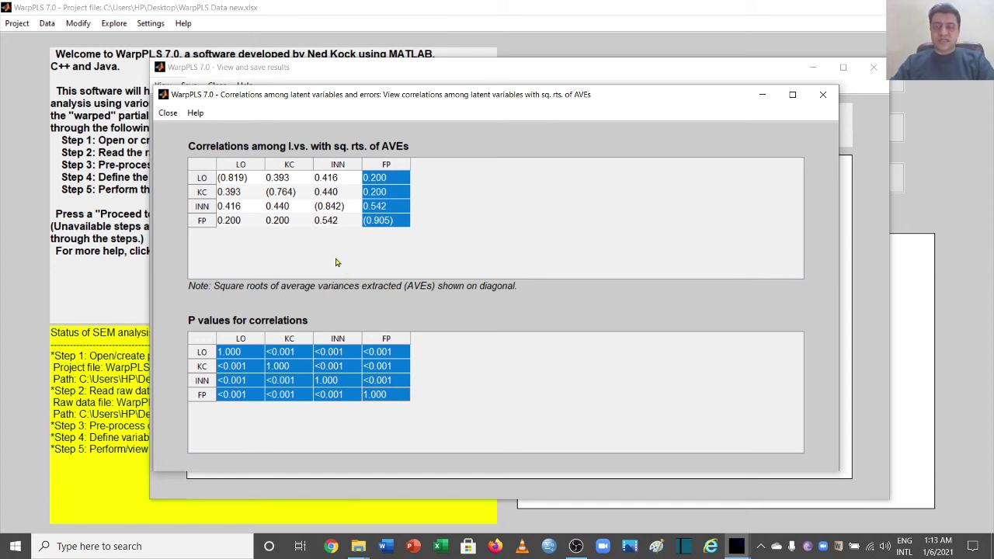
left_click(824, 95)
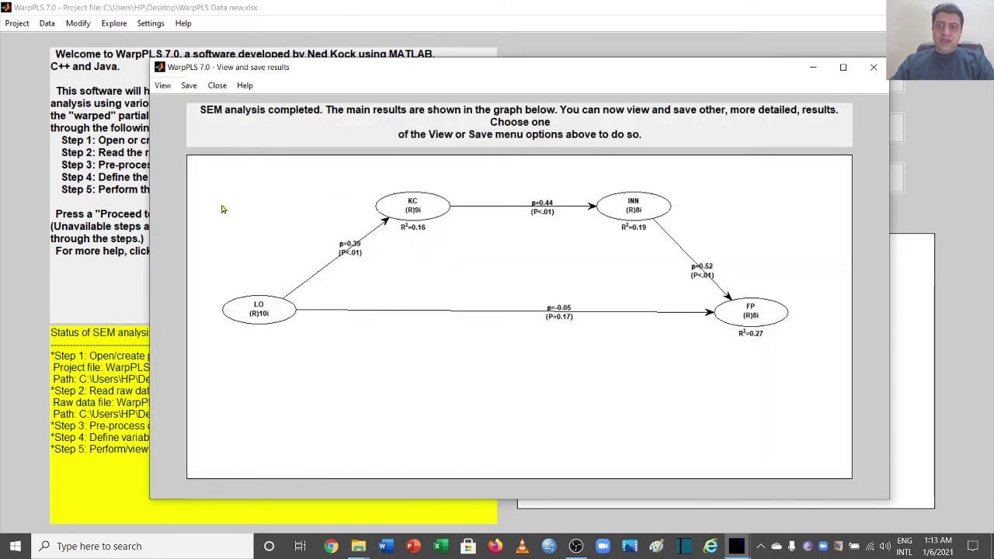
Open the indirect and total effects in table view and highlight the block of indirect effects for paths with 2 segments.
left_click(163, 86)
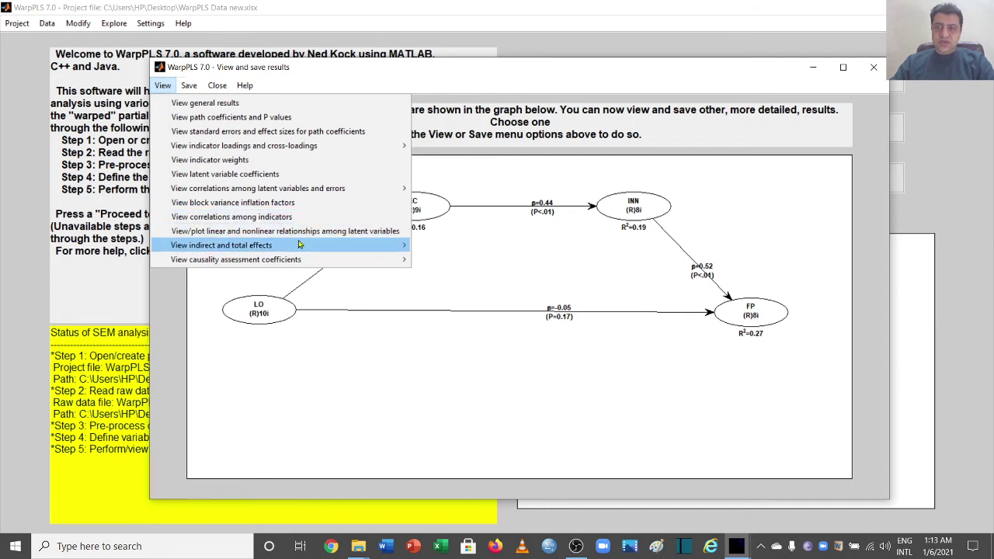
mouse_move(305, 251)
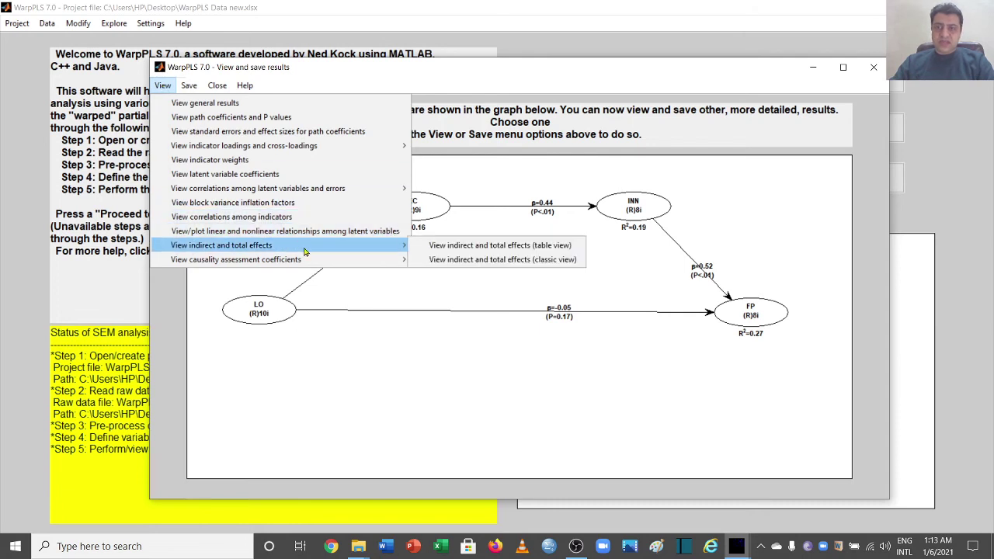
left_click(458, 248)
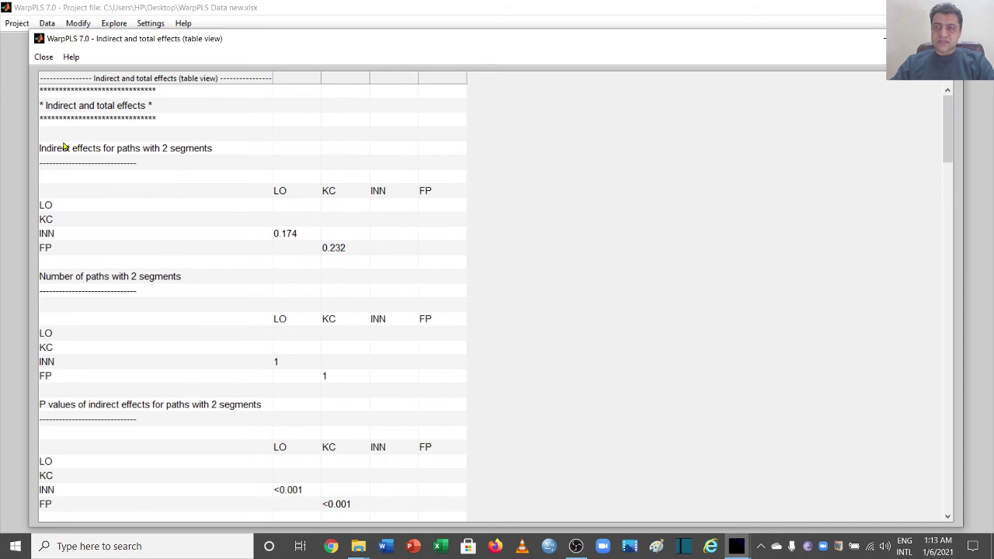
left_click_drag(65, 147, 438, 252)
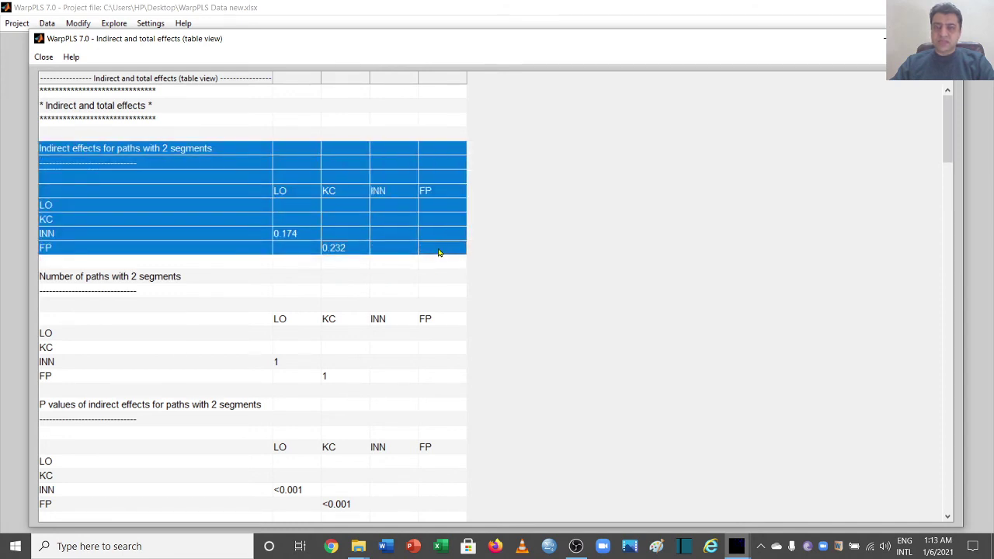
Resize and arrange the indirect effects table and the SEM results window side by side so the path model is visible.
left_click_drag(963, 236, 479, 237)
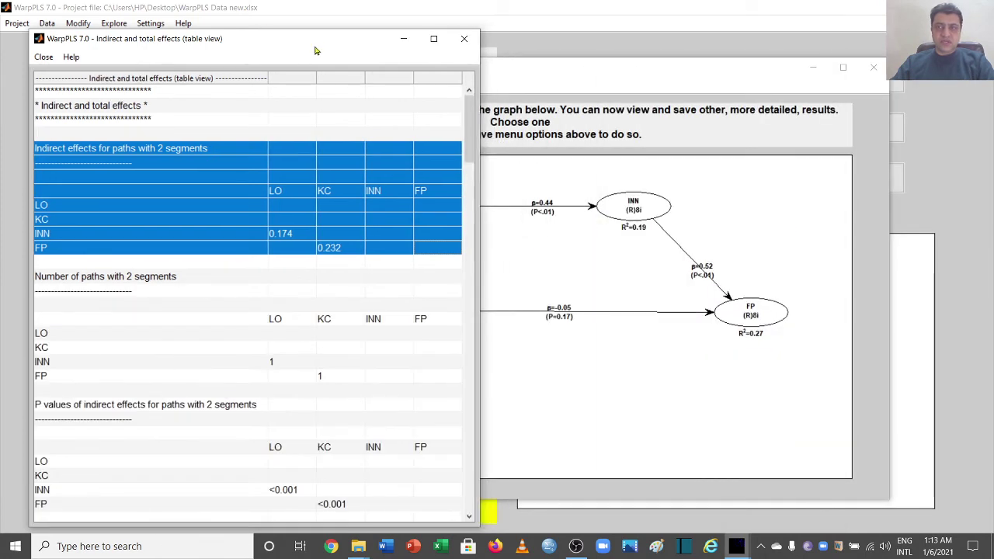
left_click_drag(352, 44, 268, 37)
left_click(498, 86)
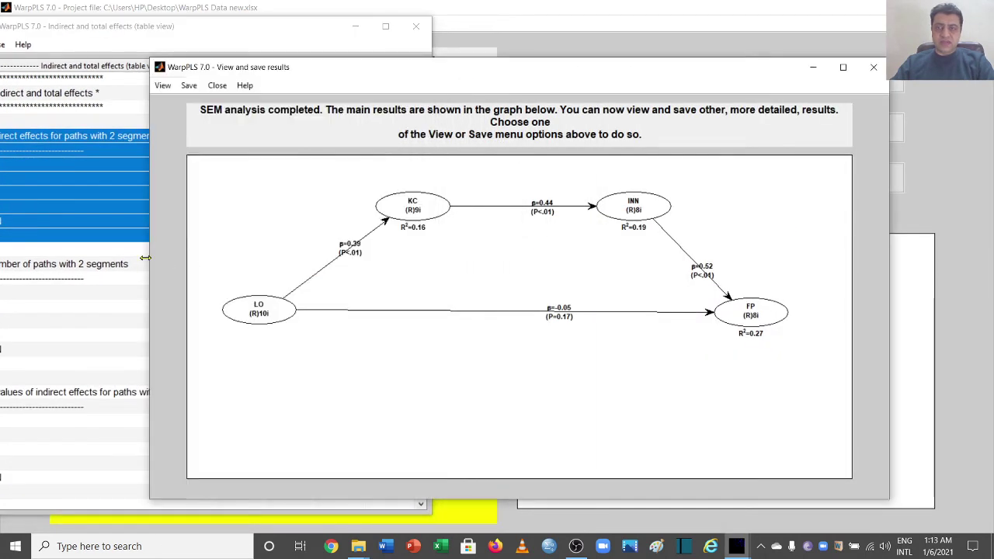
left_click_drag(146, 259, 448, 264)
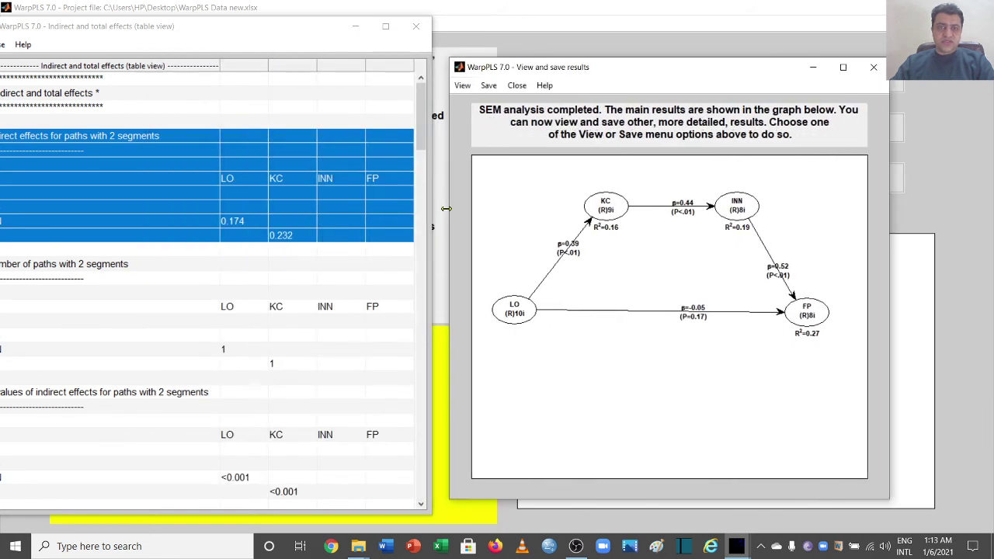
left_click_drag(294, 33, 344, 39)
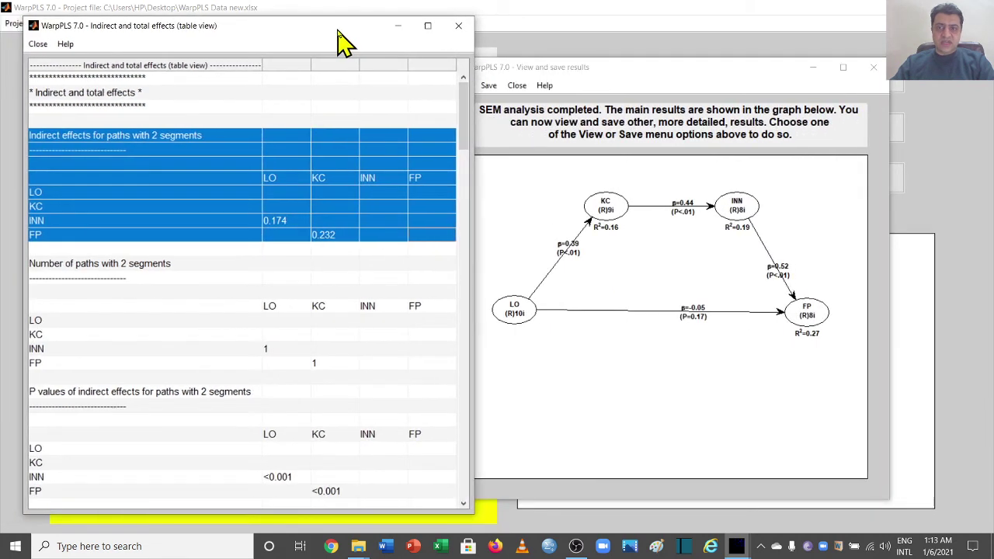
left_click_drag(631, 68, 682, 60)
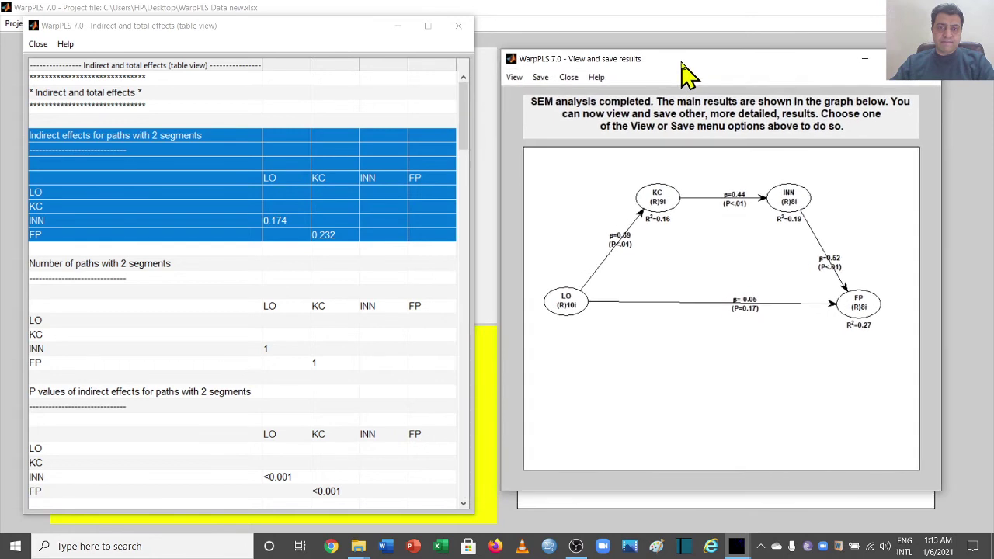
Highlight the two-segment indirect effect of LO on INN, then that of KC on FP.
left_click(166, 221)
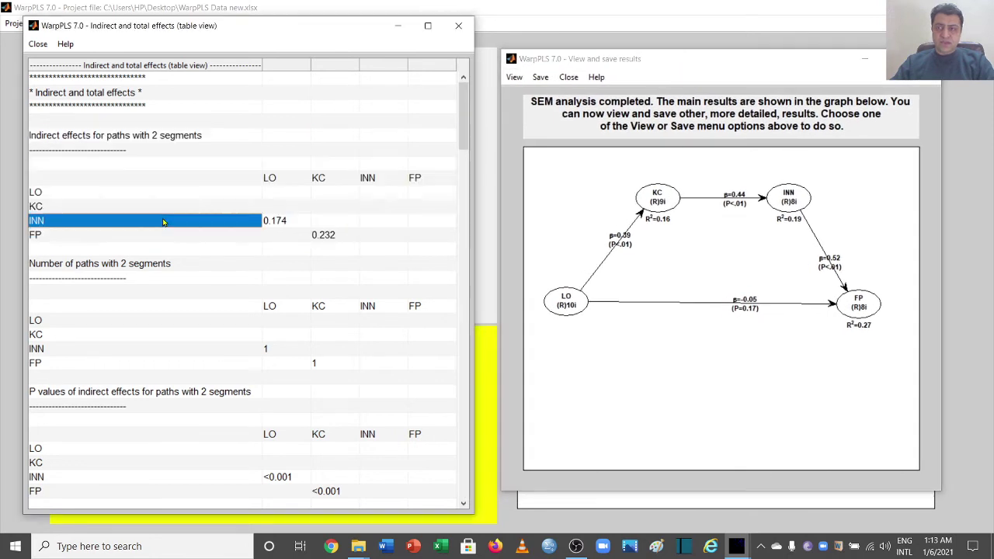
left_click(291, 221)
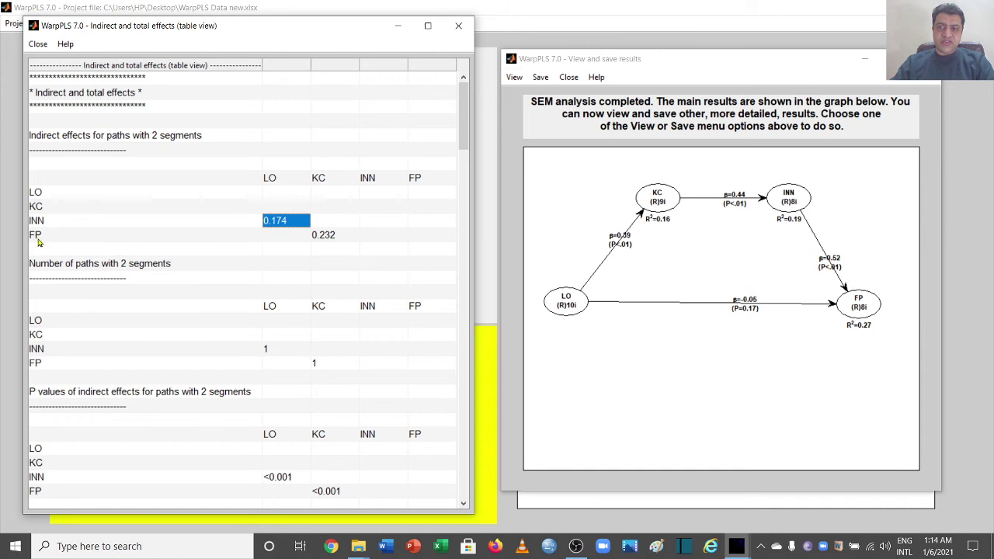
left_click(339, 238)
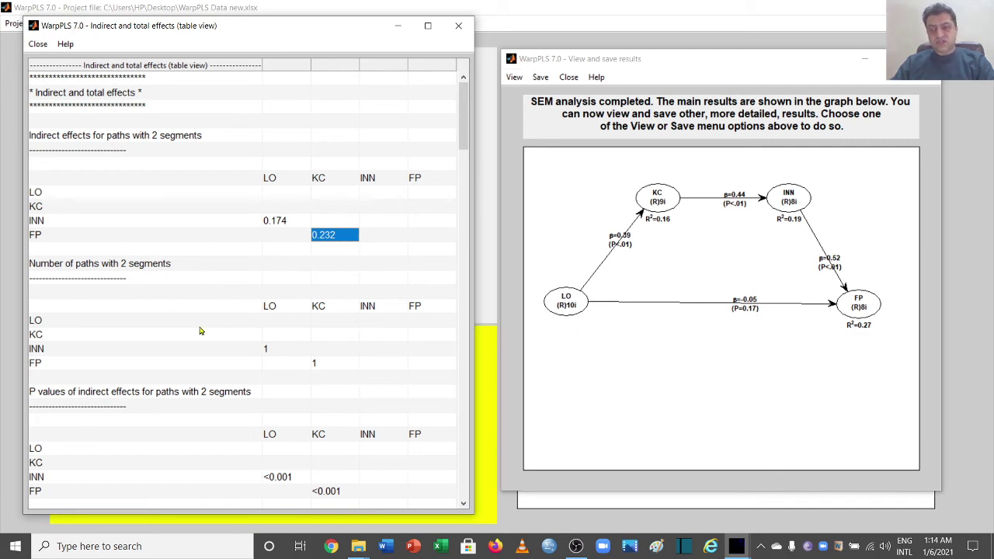
Highlight the P values of the indirect effects for paths with 2 segments.
left_click(463, 505)
left_click(463, 504)
left_click(462, 504)
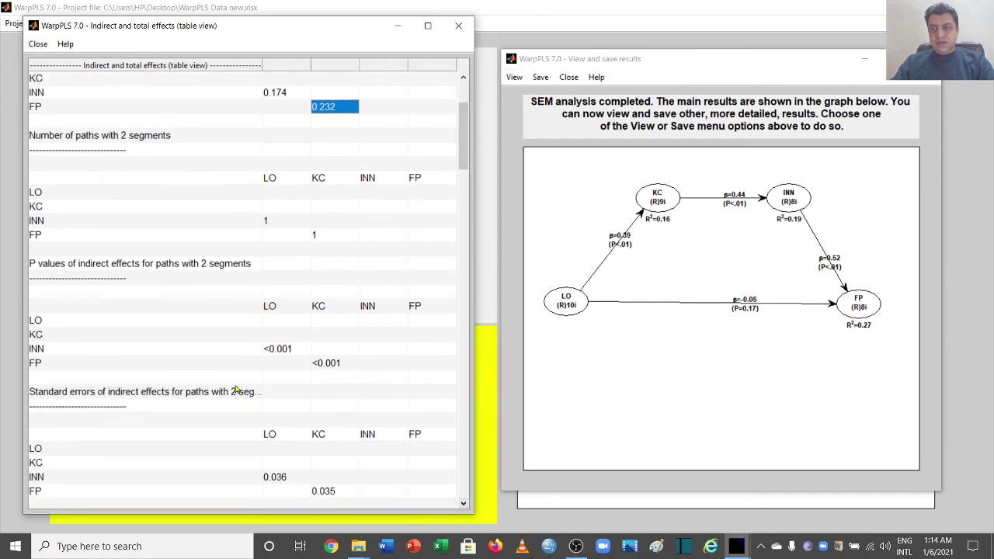
left_click_drag(268, 348, 338, 364)
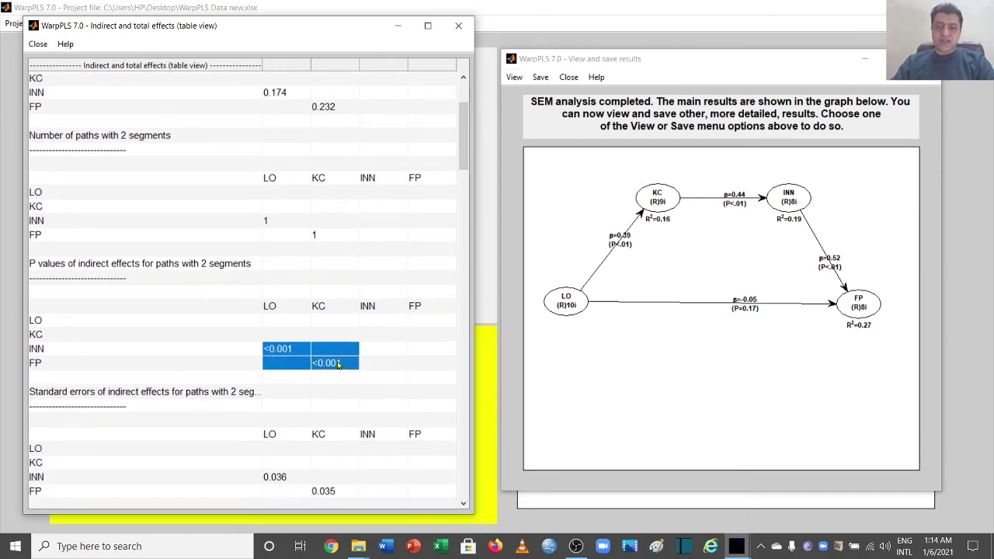
Highlight the effect sizes of the indirect effects for paths with 2 segments.
left_click(463, 505)
left_click(463, 505)
left_click(464, 505)
left_click(463, 505)
left_click(463, 504)
left_click(463, 504)
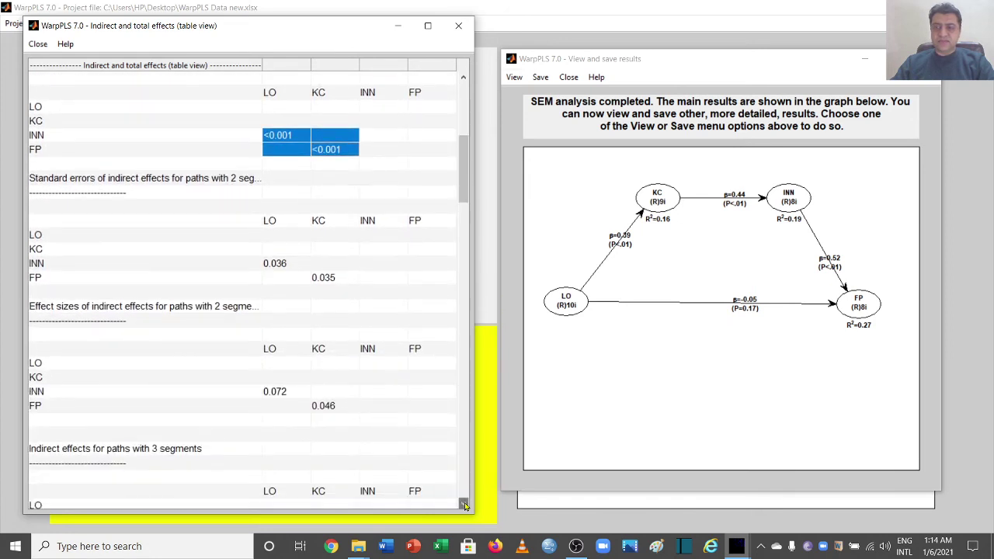
left_click(463, 505)
left_click_drag(269, 348, 334, 379)
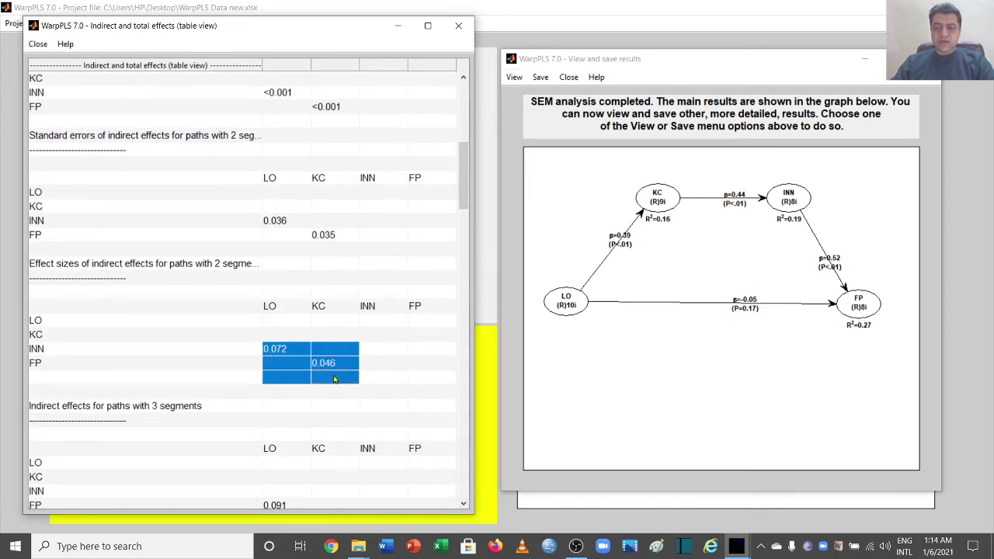
Examine the indirect effect of LO on FP for paths with 3 segments, highlighting its P value and standard error.
left_click_drag(464, 197, 480, 250)
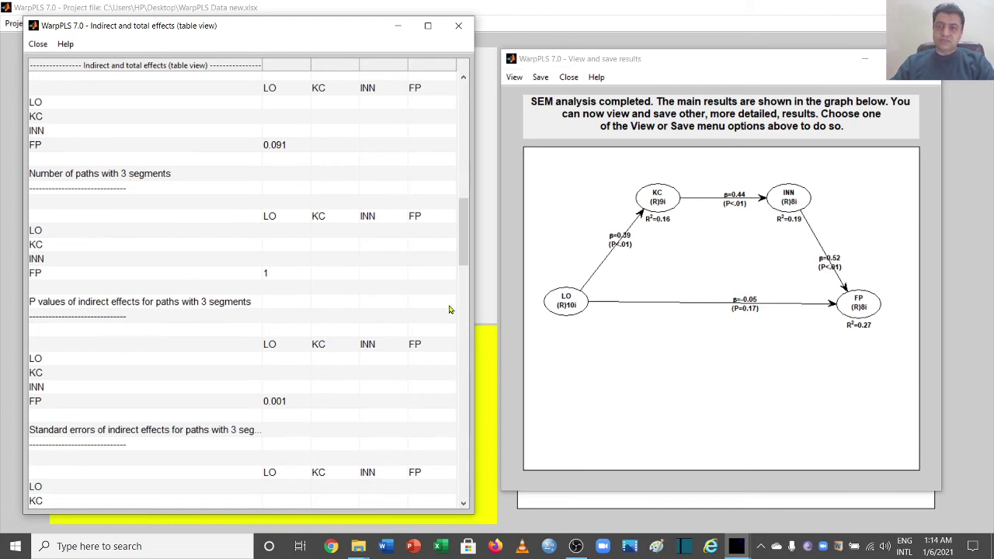
left_click_drag(464, 257, 464, 239)
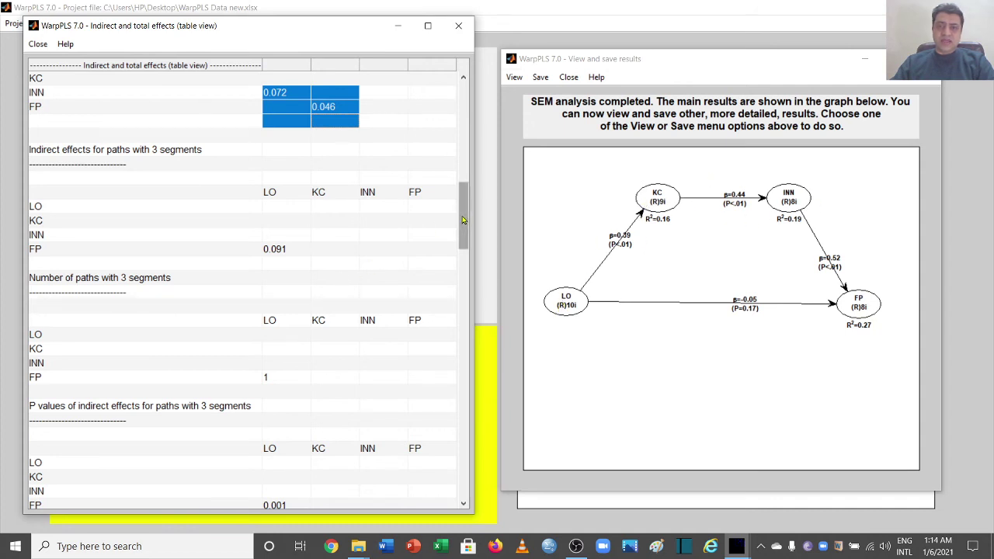
left_click_drag(463, 219, 468, 258)
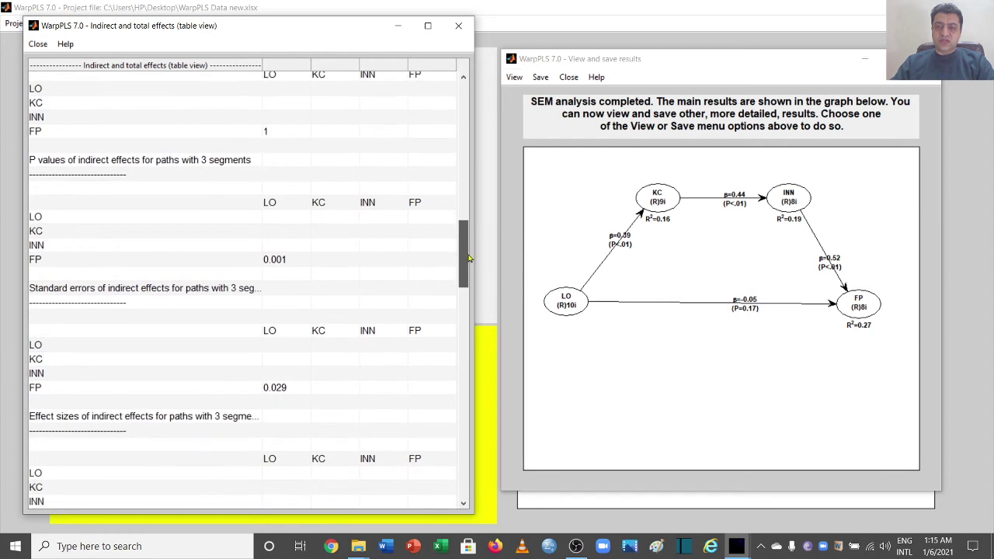
left_click(291, 263)
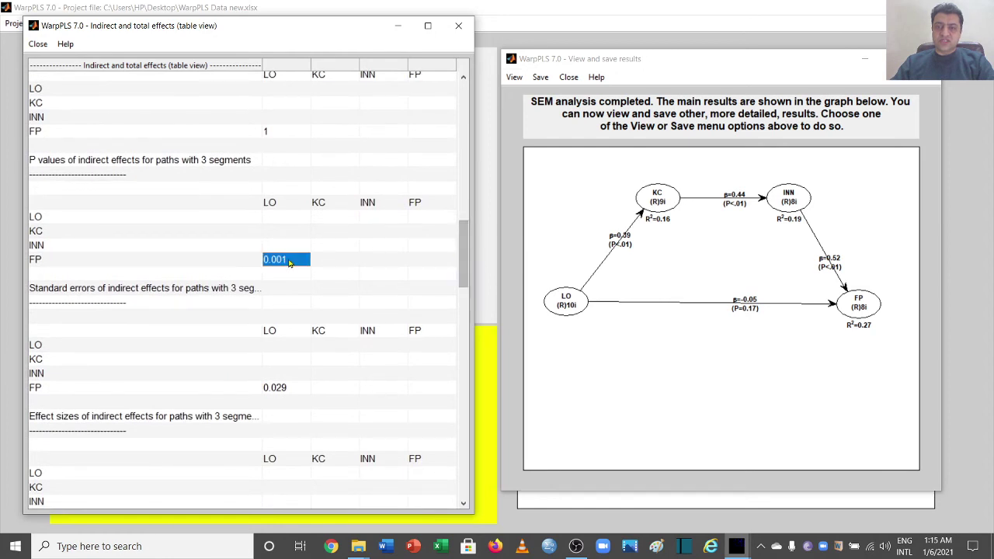
left_click_drag(463, 264, 463, 290)
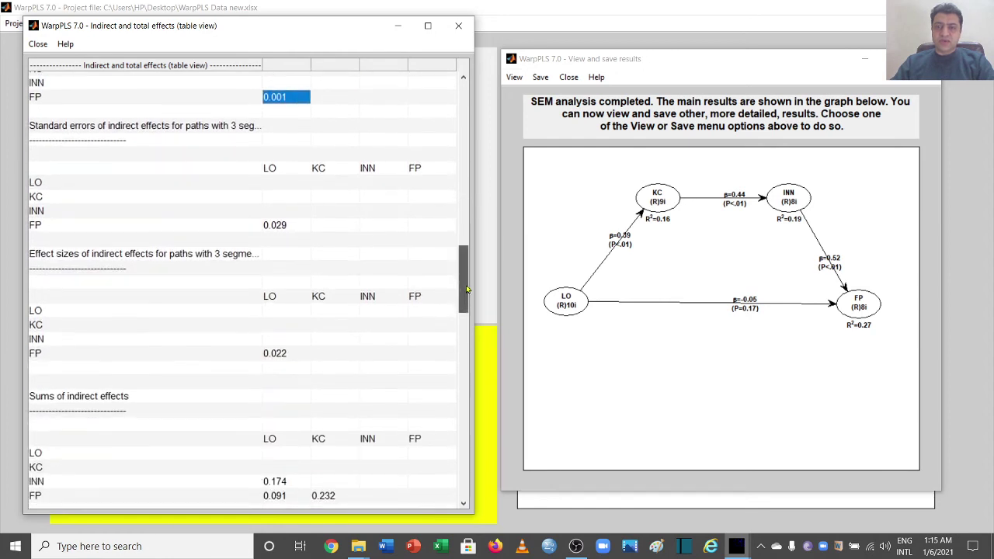
left_click(285, 227)
left_click_drag(462, 274, 466, 101)
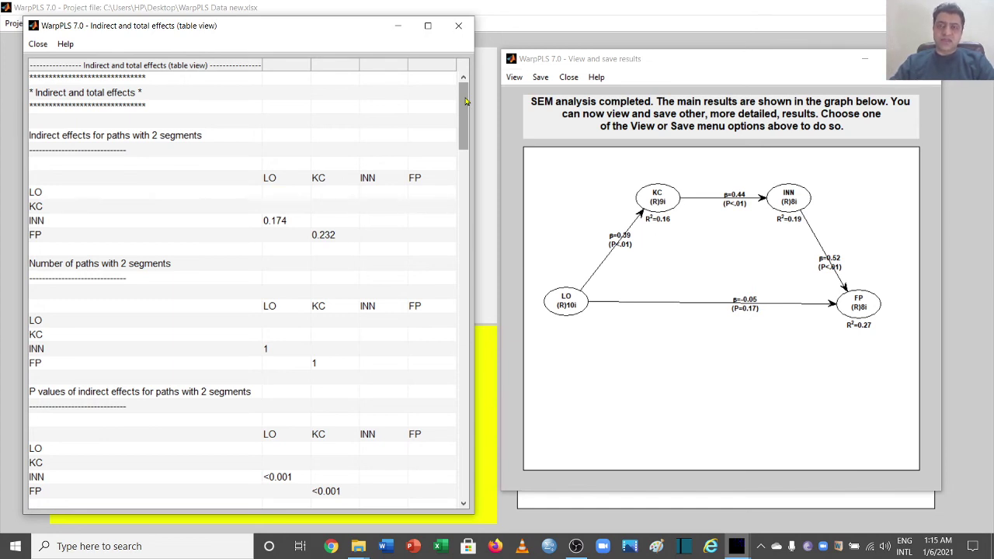
Close the indirect and total effects table, return to the main window, and explore additional coefficients and indices.
left_click(458, 25)
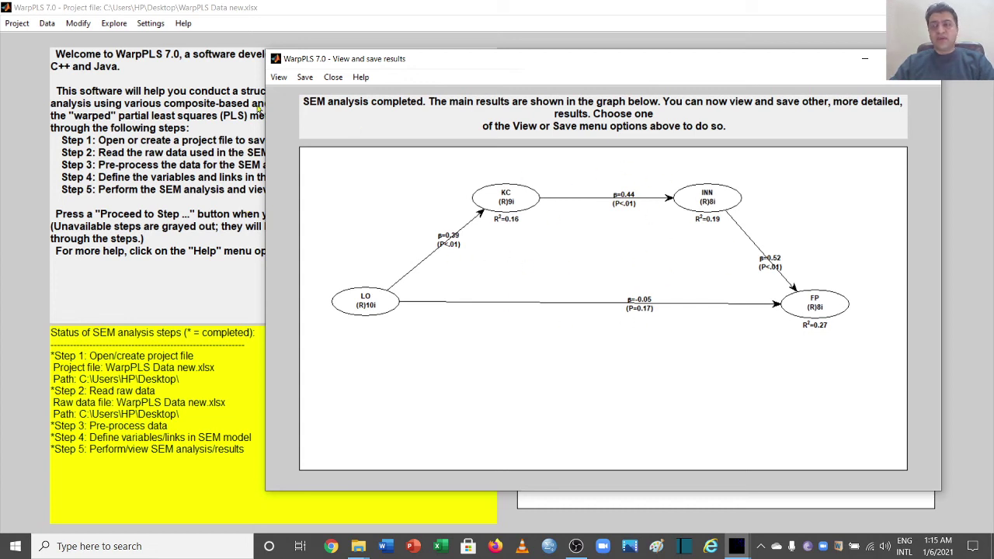
left_click(257, 22)
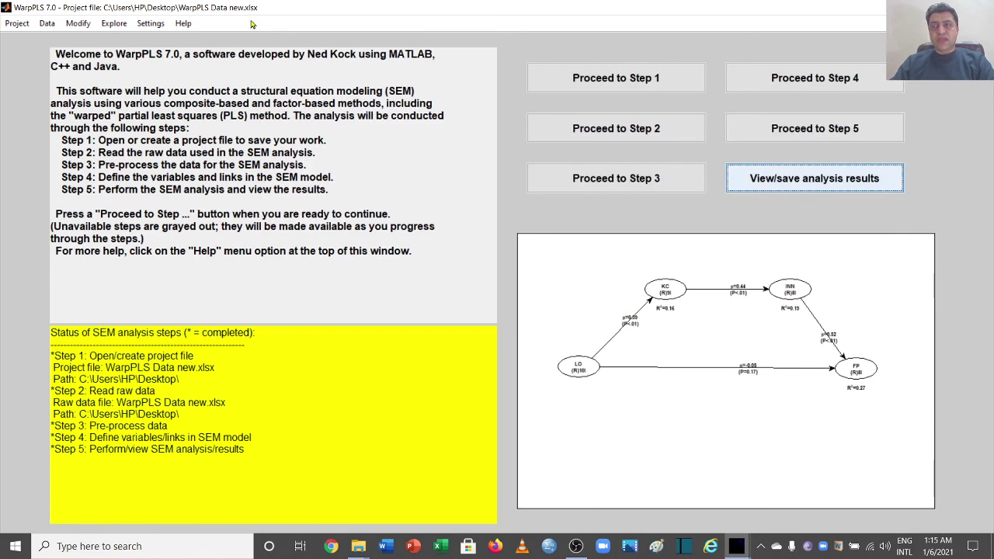
left_click(115, 23)
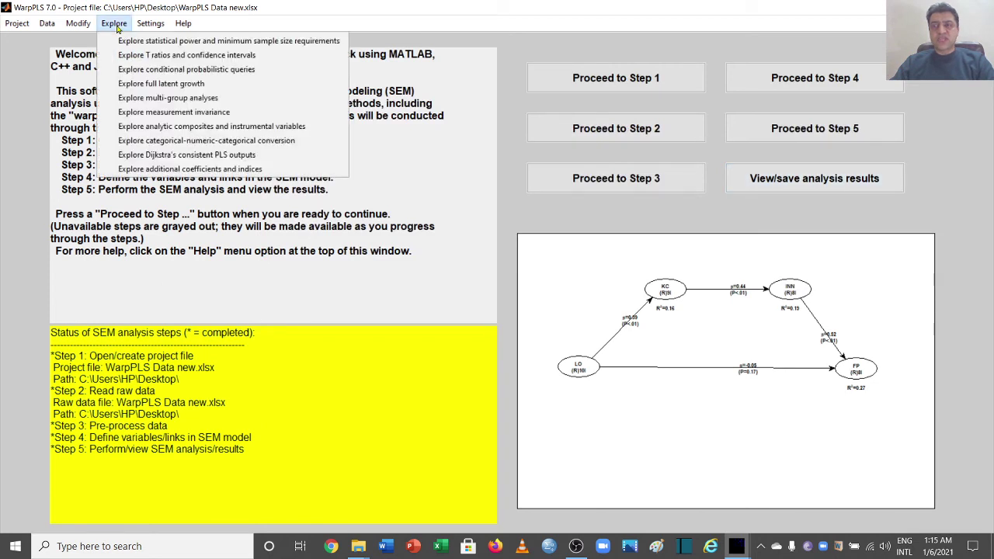
left_click(275, 169)
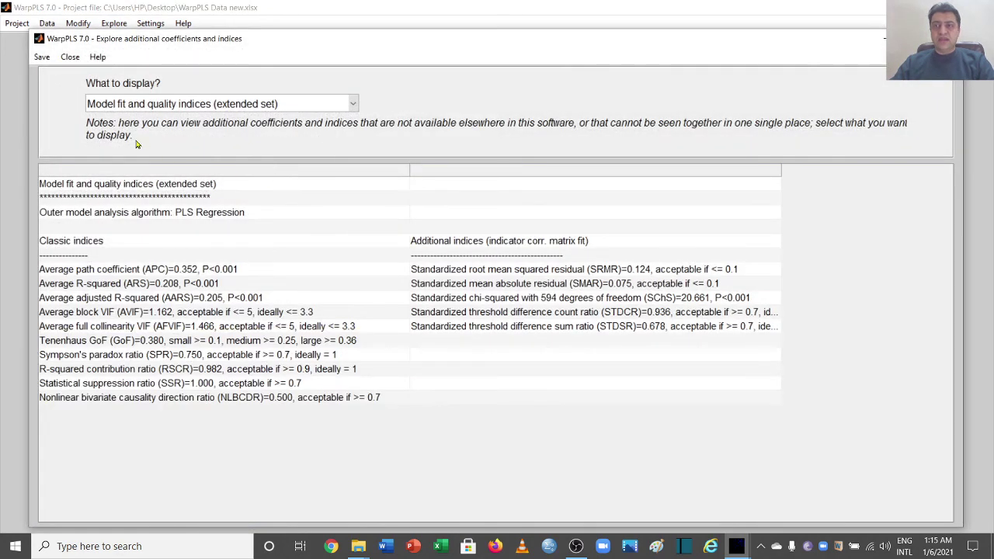
Review the extended set of model fit and quality indices in a maximized window and close it.
left_click(352, 105)
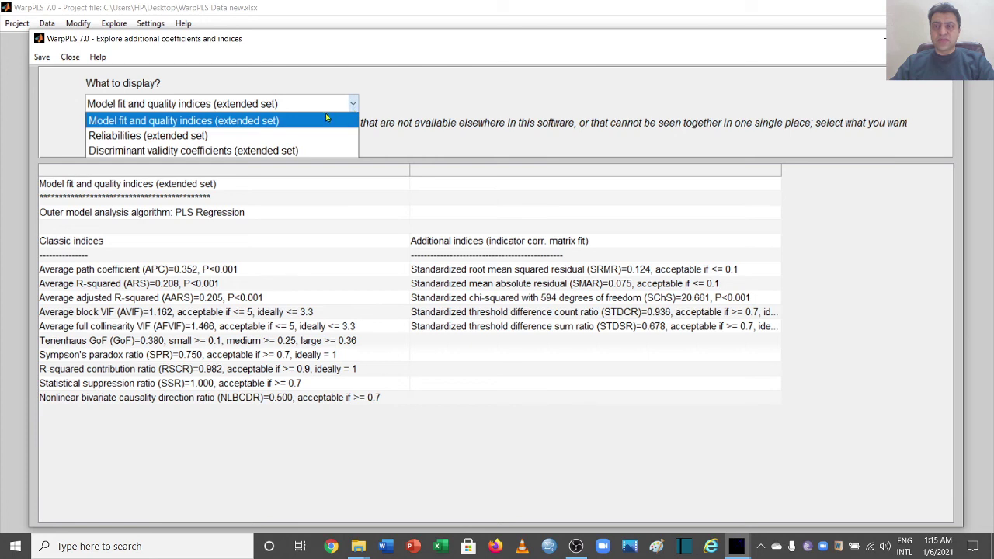
left_click(326, 119)
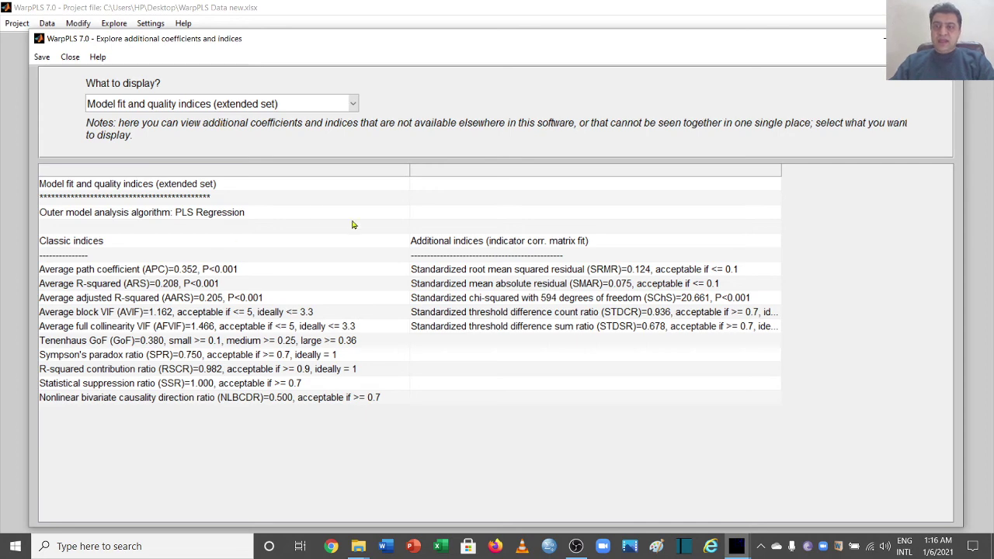
double_click(354, 45)
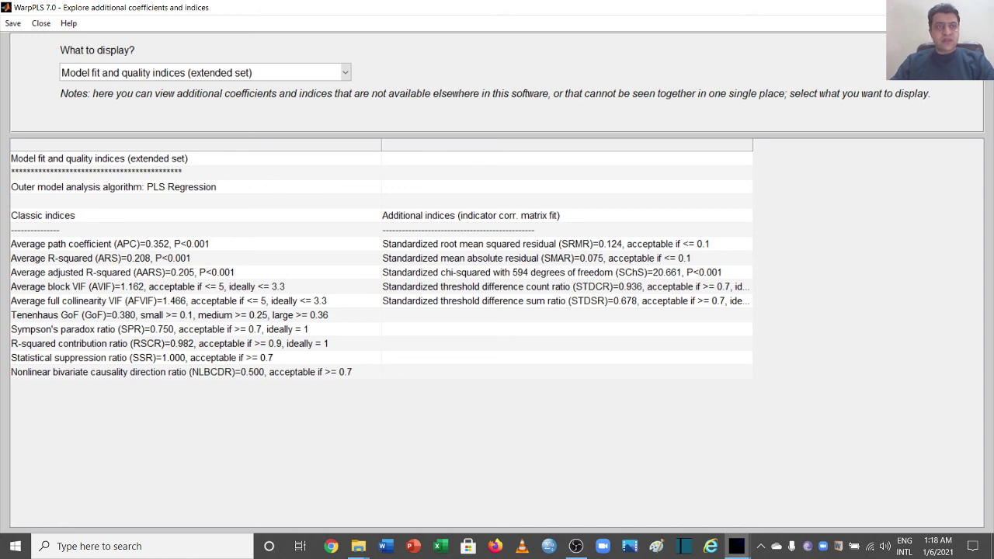
key("alt+F4")
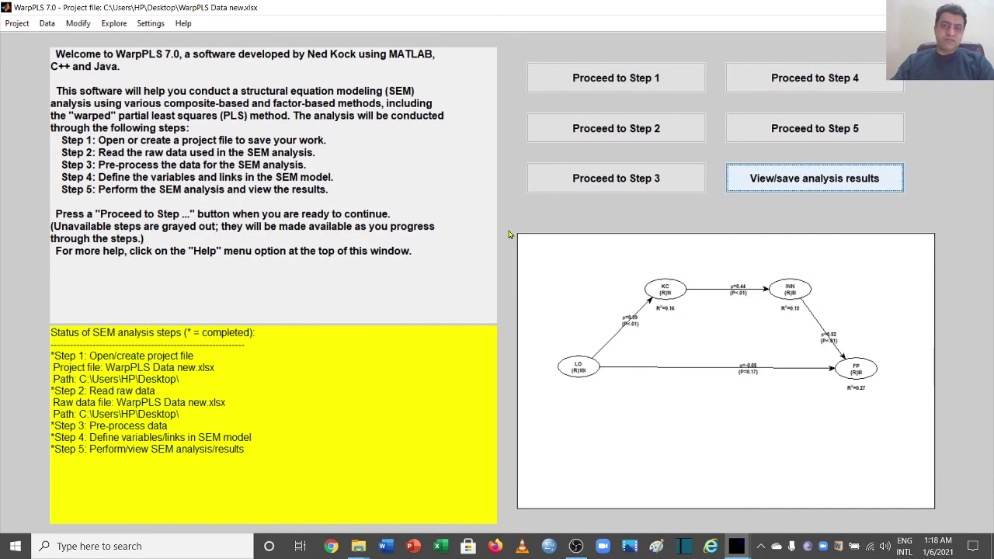